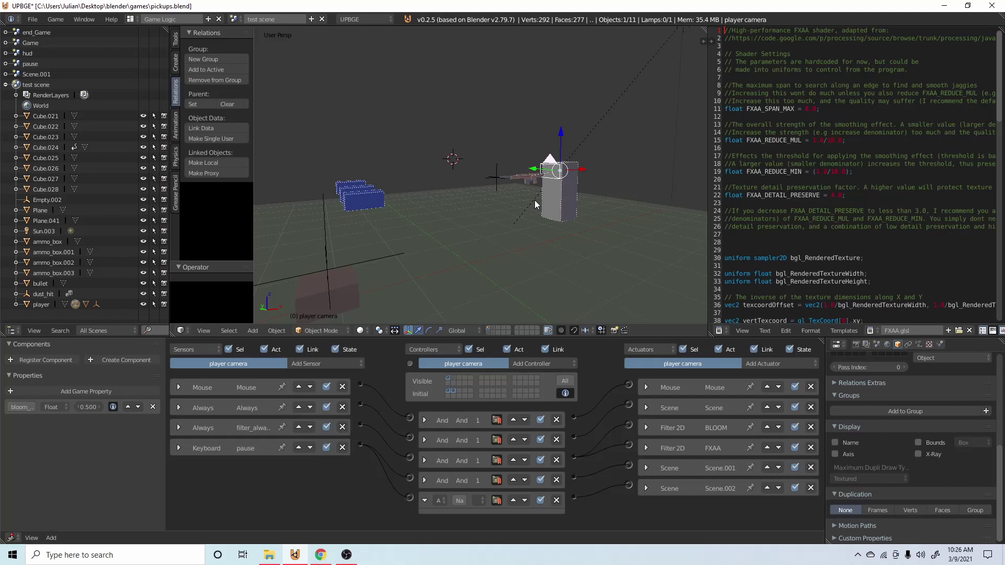
# - Run the existing shooter game, fire the gun, pause and resume it, and exit back to the editor
pyautogui.press('p')
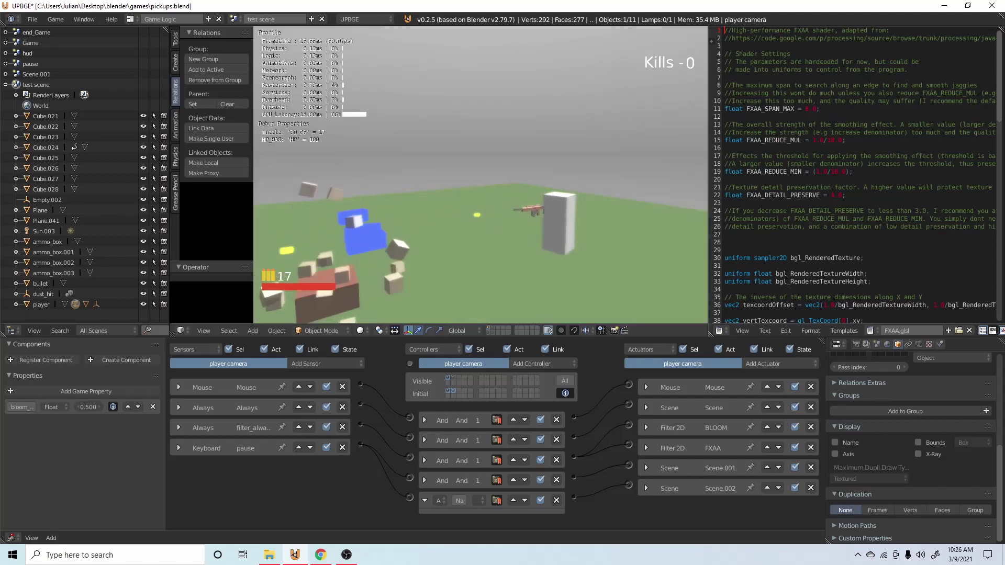
pyautogui.click(480, 175)
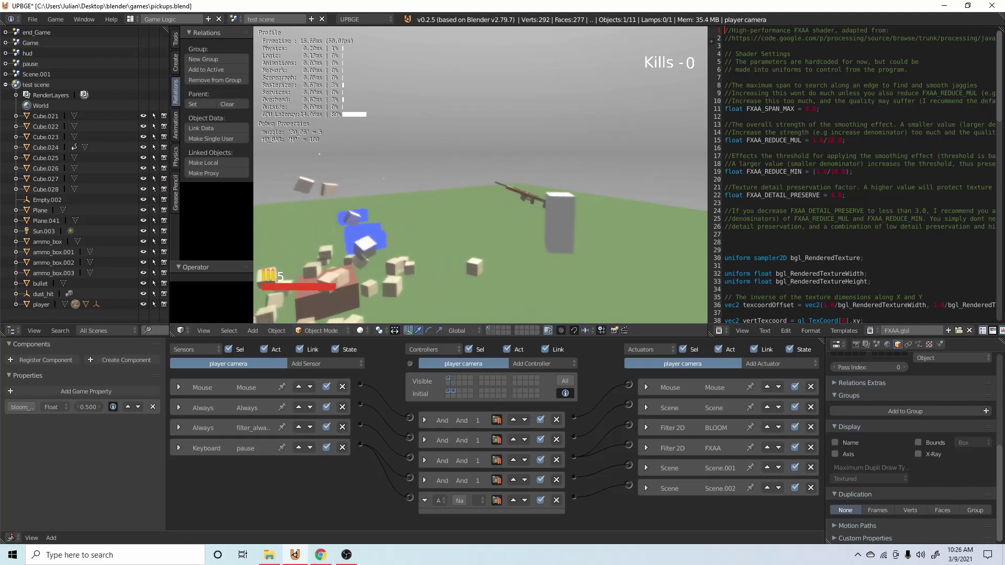
pyautogui.press('p')
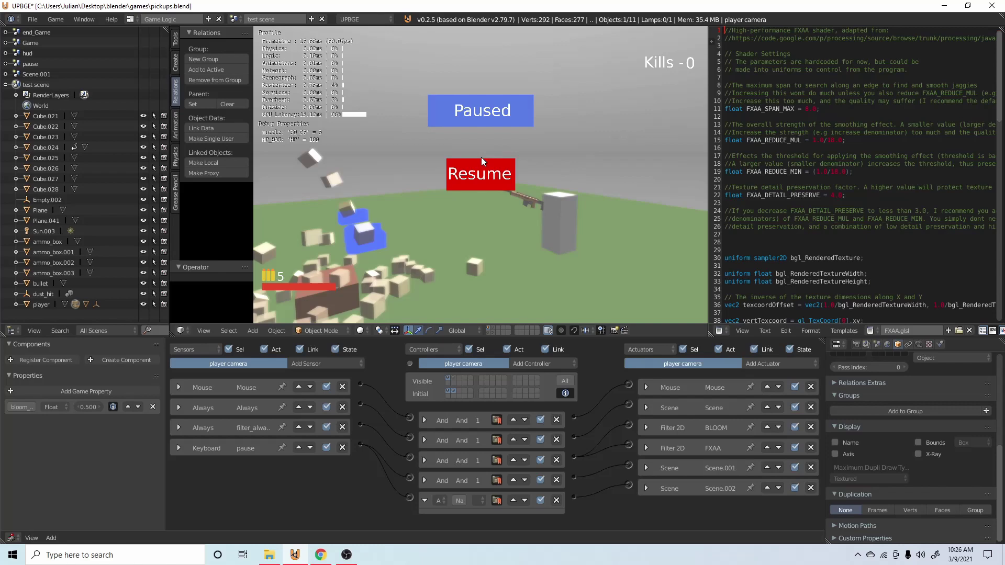
pyautogui.click(482, 163)
pyautogui.click(480, 175)
pyautogui.press('Escape')
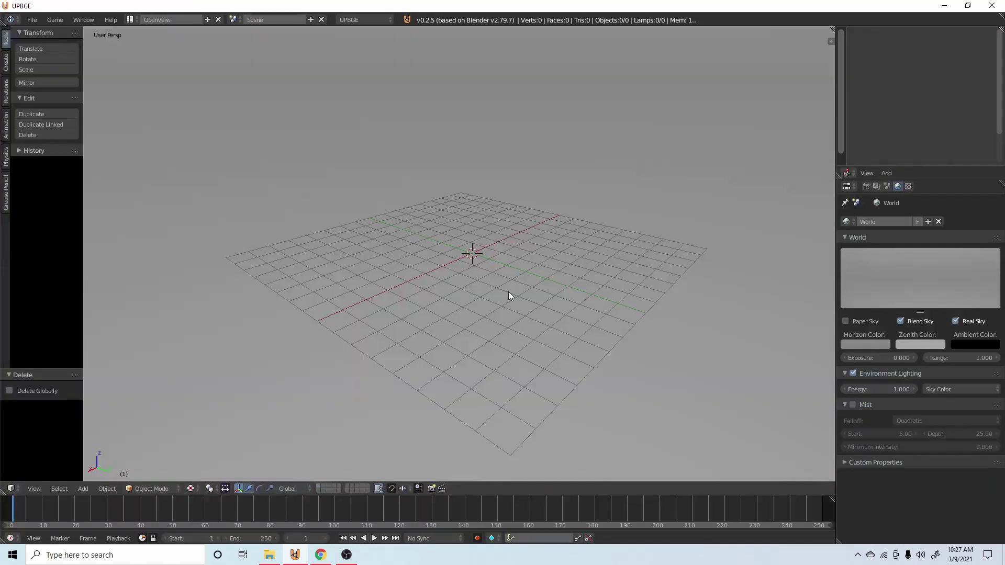
# - Add a ground plane at the origin and enlarge it in two scalings, the second by about 4.83
pyautogui.hotkey('shift', 'a')
pyautogui.moveTo(487, 291)
pyautogui.click(547, 290)
pyautogui.press('s')
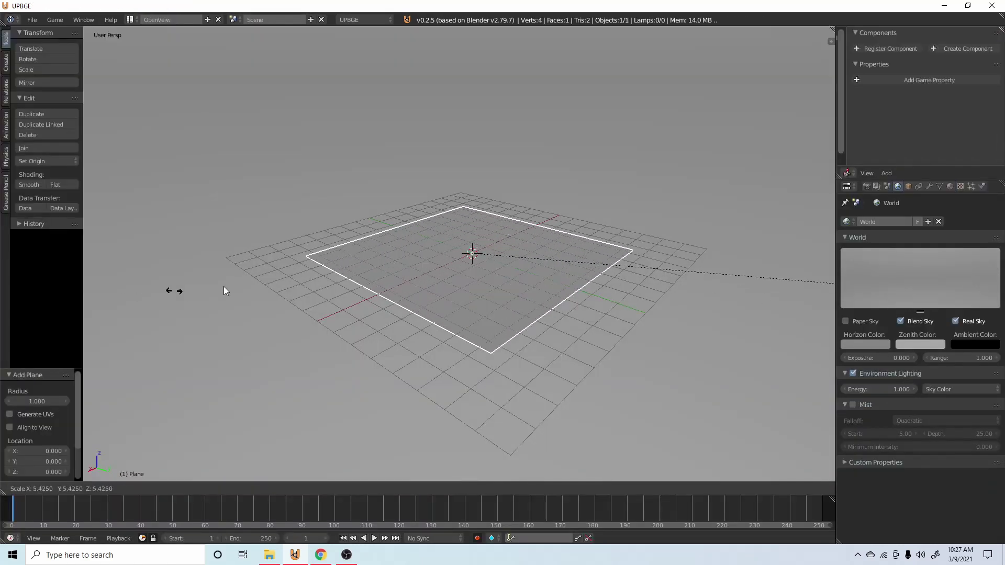
pyautogui.click(555, 260)
pyautogui.press('s')
pyautogui.click(284, 217)
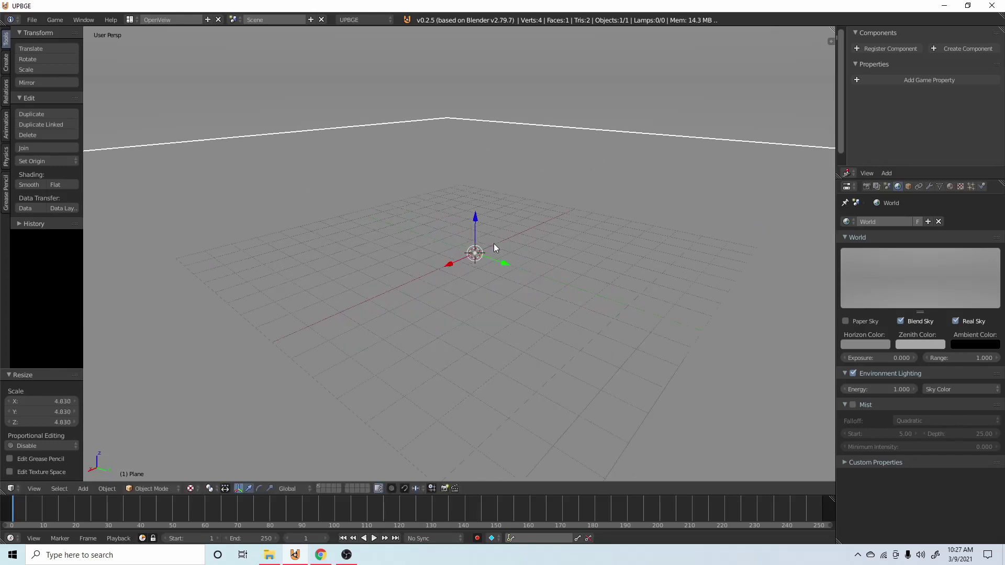
# - Add a cube, slide it away from the origin along negative Y, and raise it about 1.3 units along Z
pyautogui.moveTo(494, 243); pyautogui.dragTo(588, 226, button='middle')
pyautogui.hotkey('shift', 'a')
pyautogui.click(363, 235)
pyautogui.scroll(-5, 517, 242)
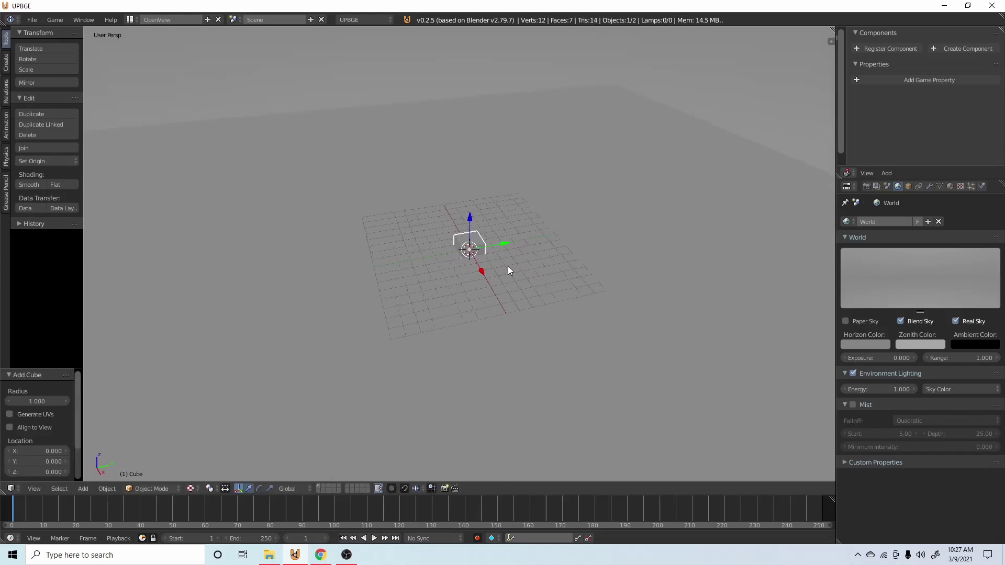
pyautogui.moveTo(507, 247); pyautogui.dragTo(324, 235)
pyautogui.moveTo(404, 256); pyautogui.dragTo(482, 255, button='middle')
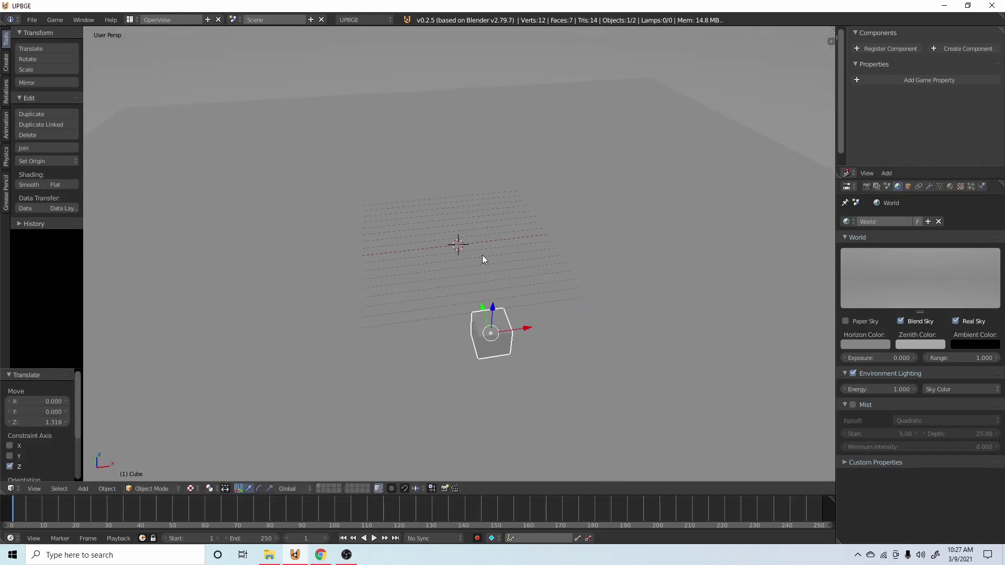
# - Duplicate the cube three times and spread the copies around the original at different places
pyautogui.hotkey('shift', 'd')
pyautogui.click(400, 245)
pyautogui.hotkey('shift', 'd')
pyautogui.click(711, 265)
pyautogui.hotkey('shift', 'd')
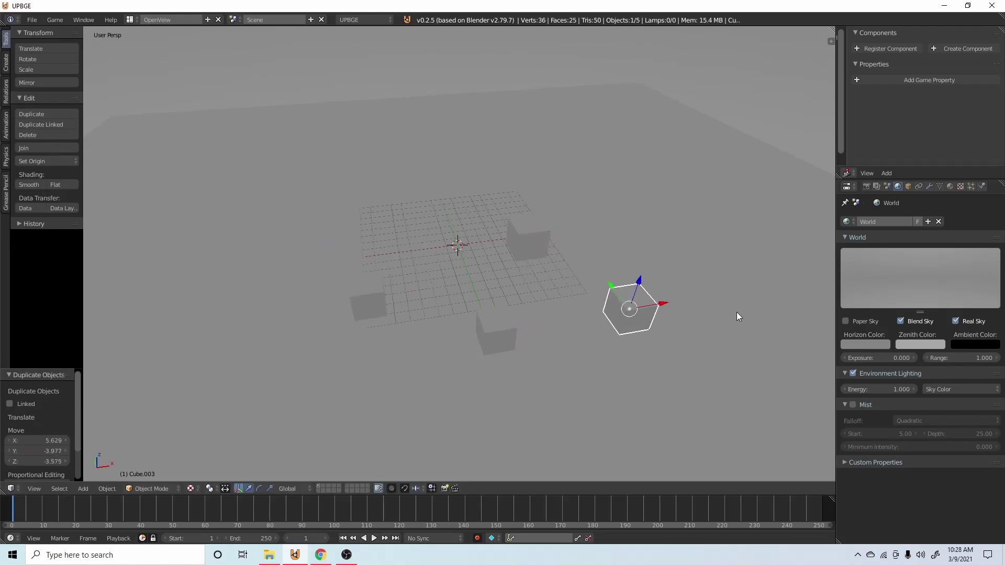
pyautogui.click(736, 312)
pyautogui.moveTo(737, 312); pyautogui.dragTo(698, 264, button='middle')
# - Add a camera at the origin from the right orthographic view and look through it
pyautogui.hotkey('shift', 'a')
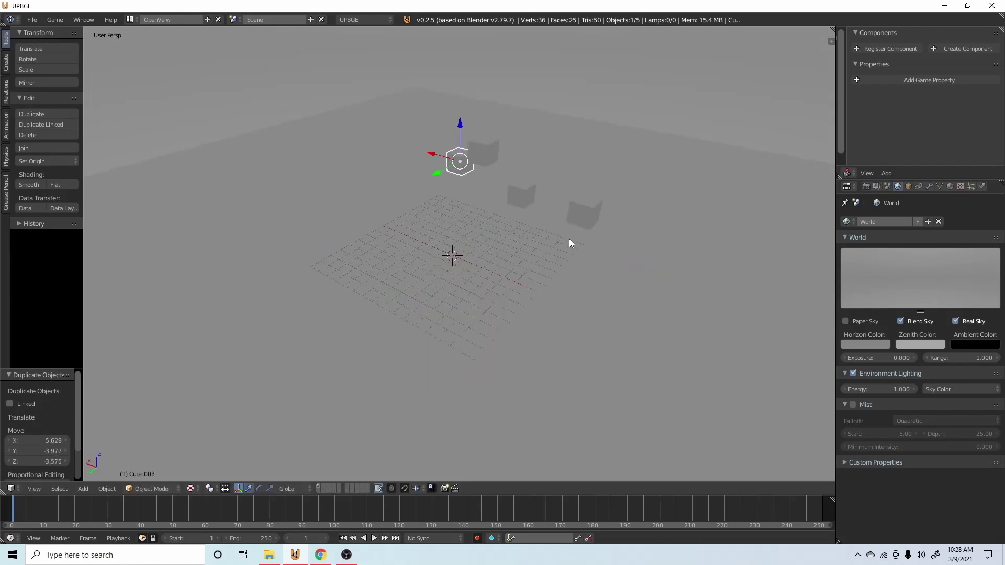
pyautogui.press('KP_3')
pyautogui.press('KP_5')
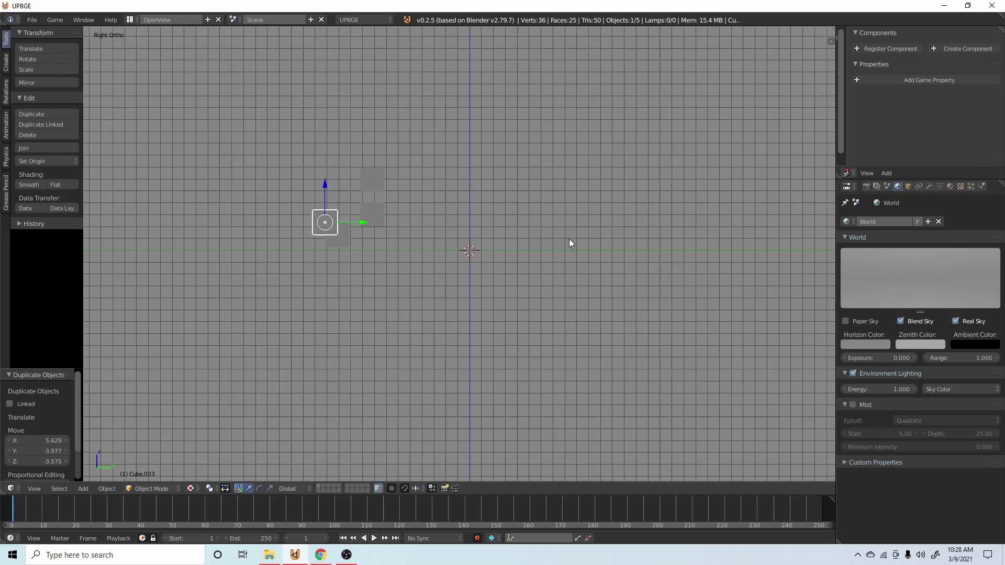
pyautogui.hotkey('shift', 'a')
pyautogui.moveTo(475, 227)
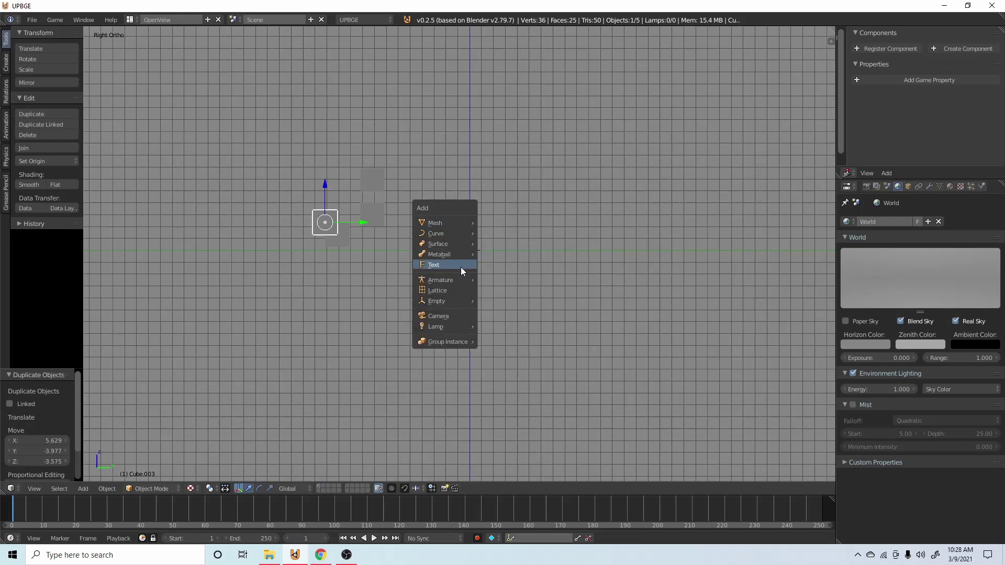
pyautogui.moveTo(463, 280)
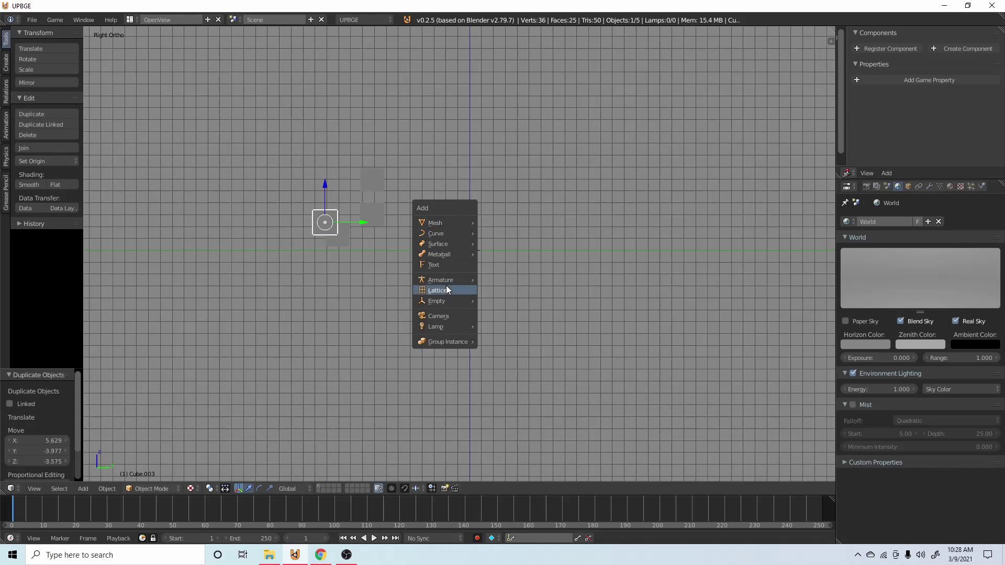
pyautogui.click(450, 314)
pyautogui.moveTo(450, 314); pyautogui.dragTo(449, 265, button='middle')
pyautogui.press('KP_0')
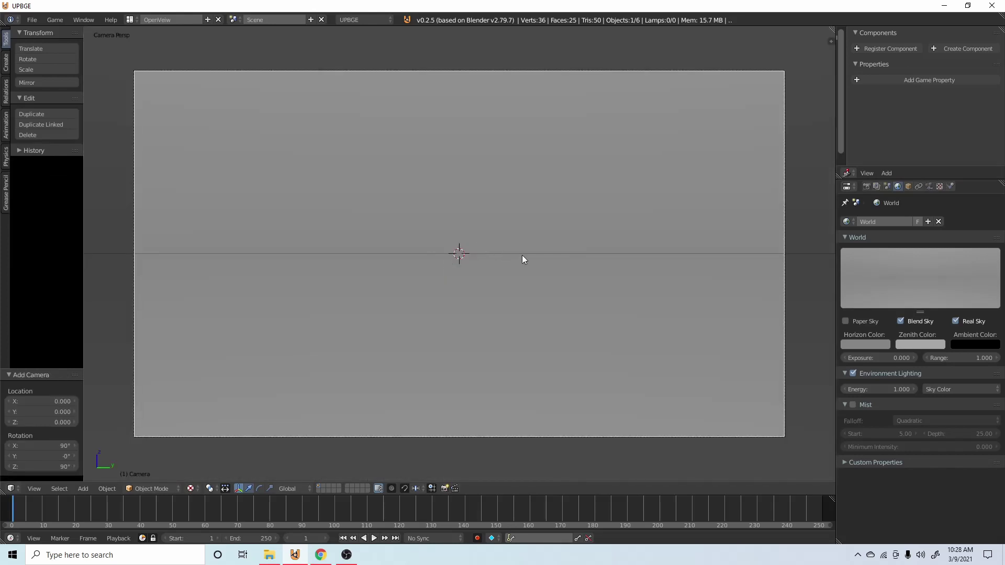
# - Rotate the camera 90° around the global Z axis so it faces the cubes
pyautogui.write('rz90')
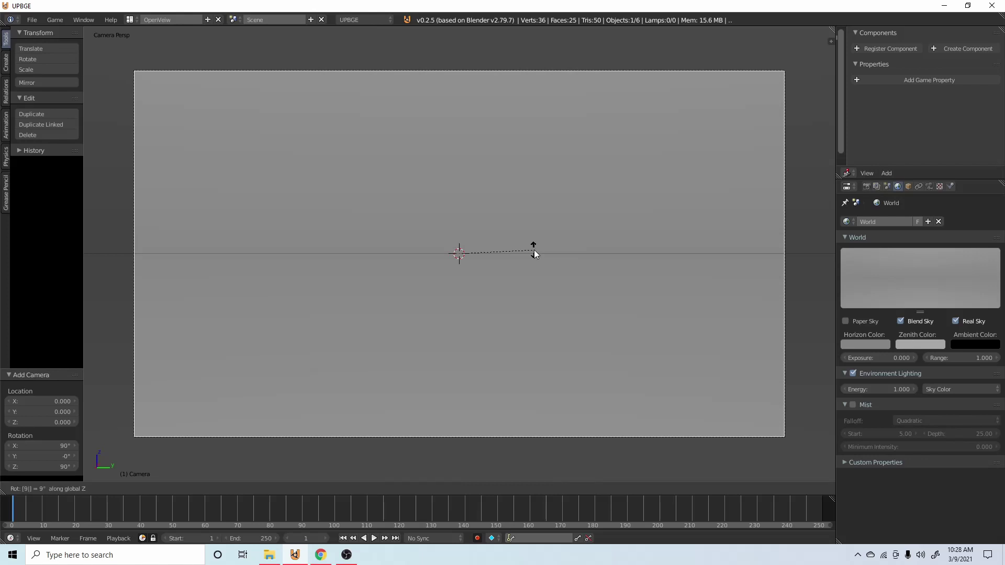
pyautogui.press('Return')
# - Shift the camera about 0.68 along X and 1.3 up, and pull it back about 20.6 along its local Z axis
pyautogui.press('g')
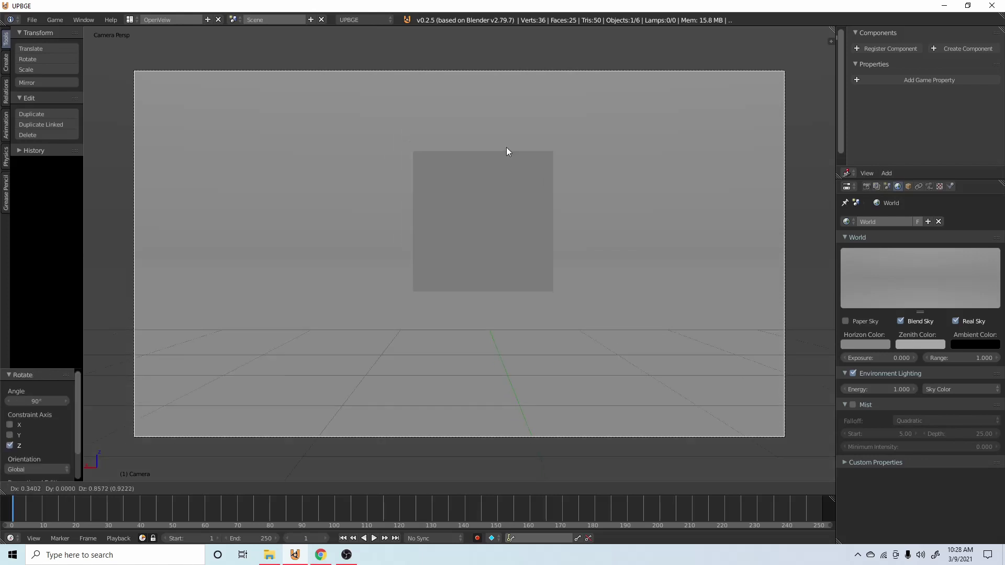
pyautogui.click(479, 116)
pyautogui.press('g')
pyautogui.press('z')
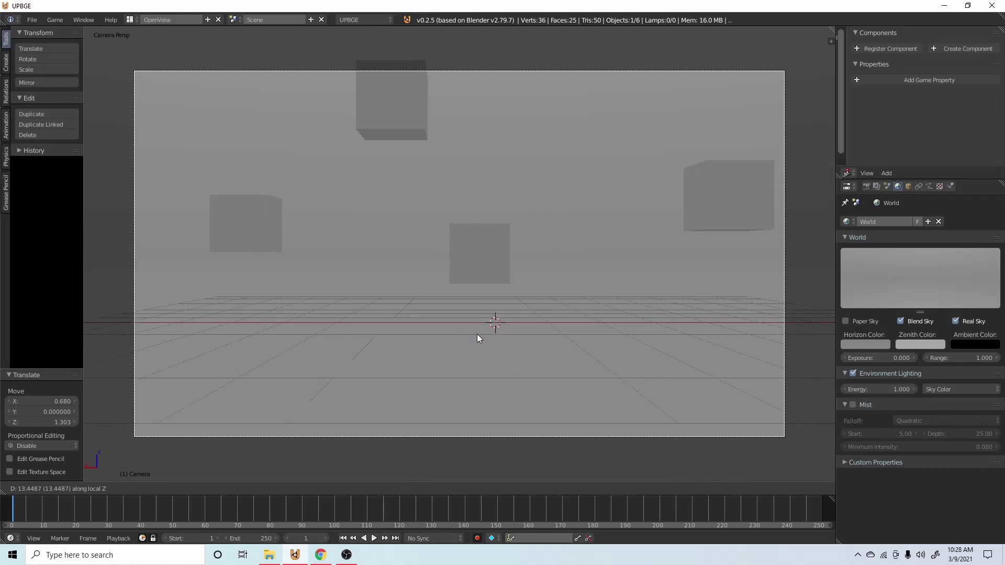
pyautogui.click(479, 373)
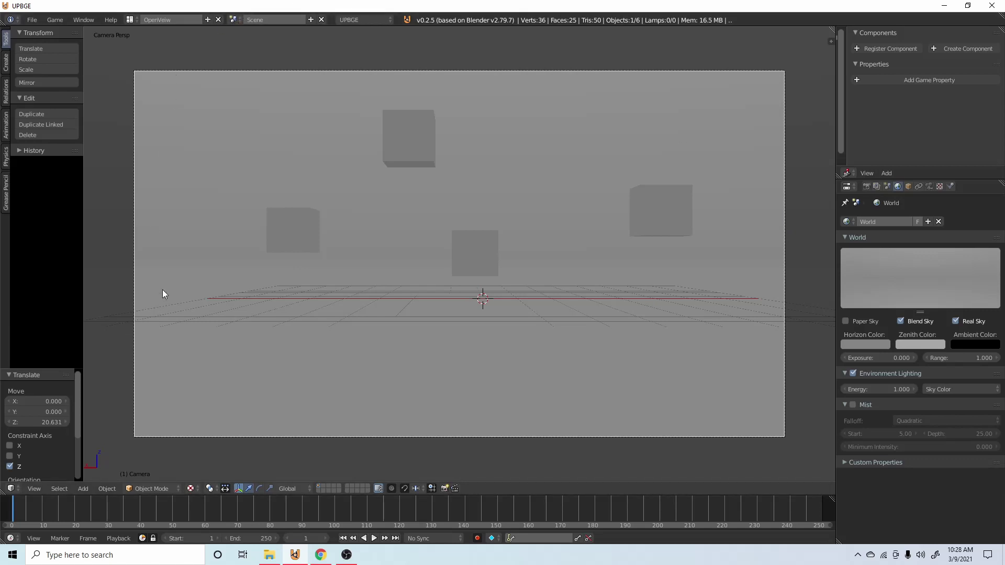
# - Switch to the Game Logic screen layout and give the camera a Mouse sensor with the Movement event
pyautogui.click(130, 19)
pyautogui.click(191, 81)
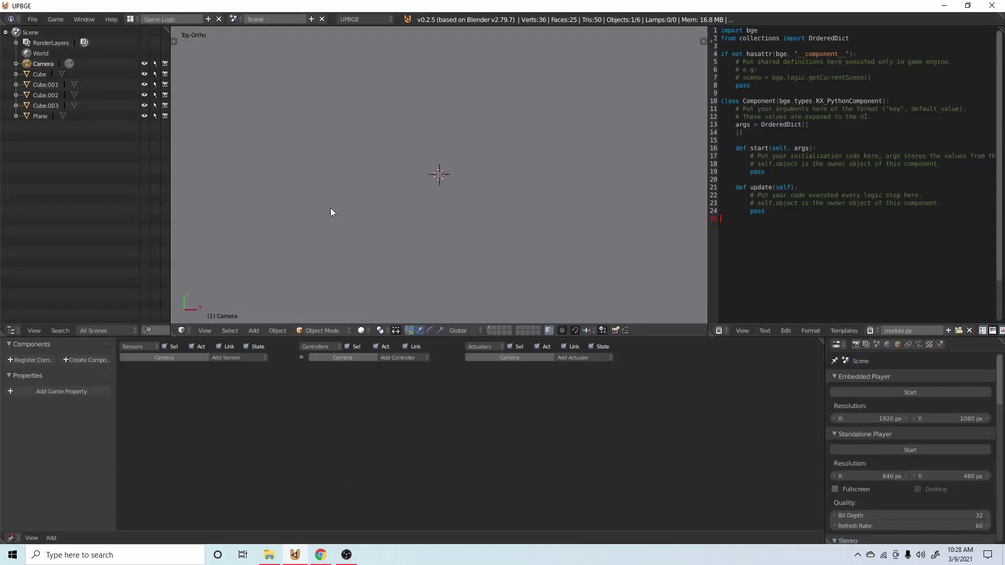
pyautogui.scroll(6, 203, 394)
pyautogui.click(310, 373)
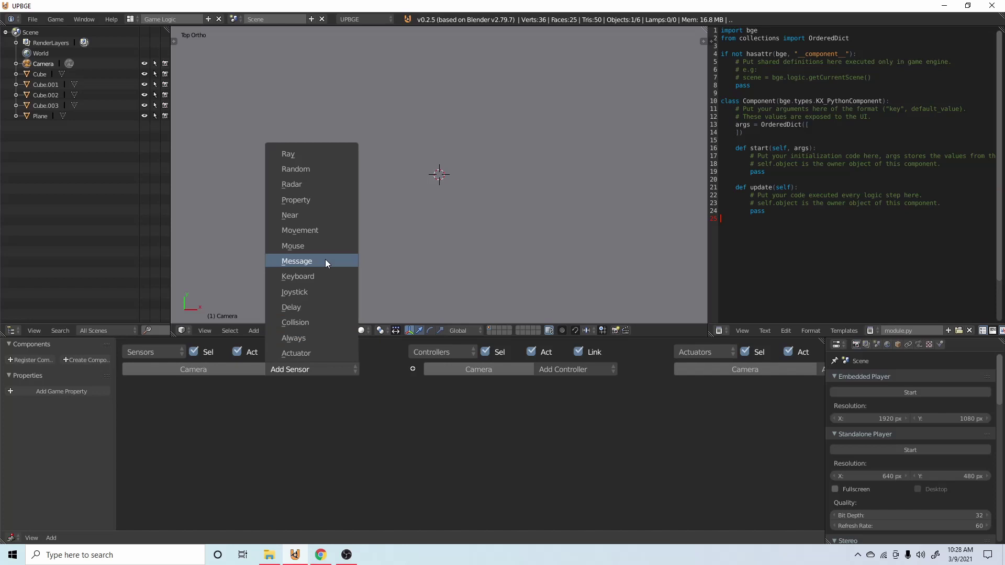
pyautogui.click(309, 246)
pyautogui.click(304, 370)
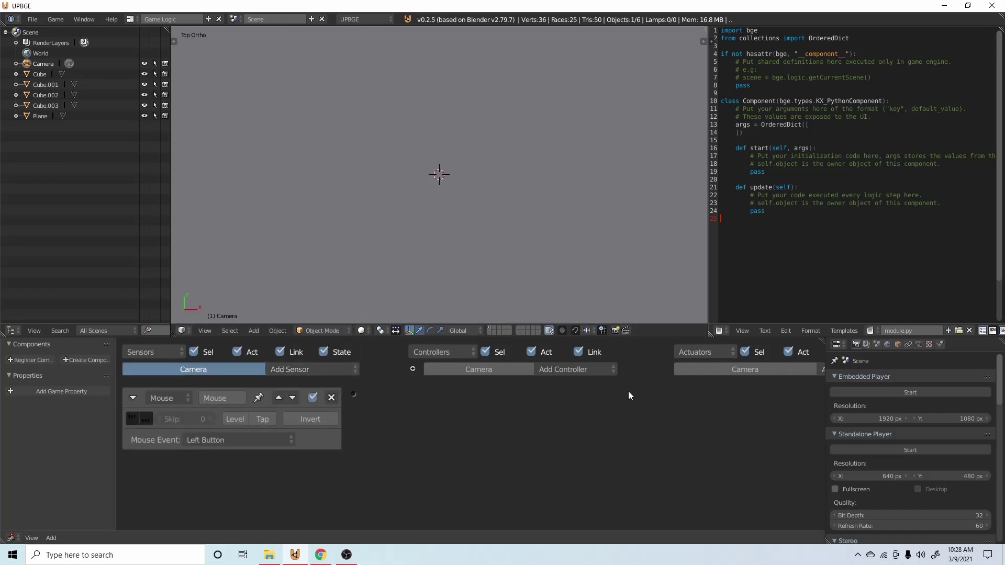
pyautogui.click(209, 439)
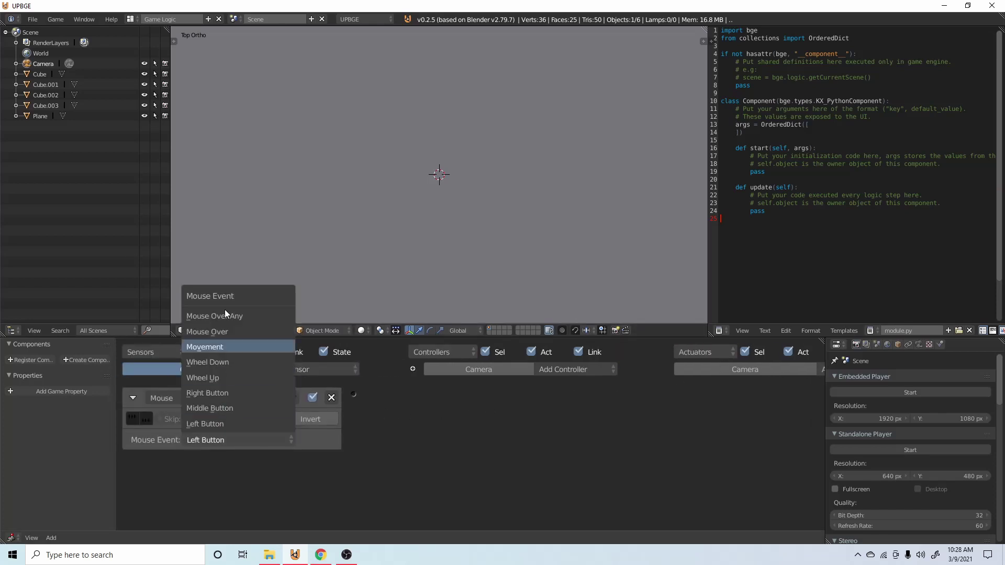
pyautogui.click(226, 346)
# - Add two Mouse actuators to the camera and link the mouse sensor to both through an And controller
pyautogui.keyDown('ctrl'); pyautogui.hscroll(5, 692, 399); pyautogui.keyUp('ctrl')
pyautogui.click(782, 370)
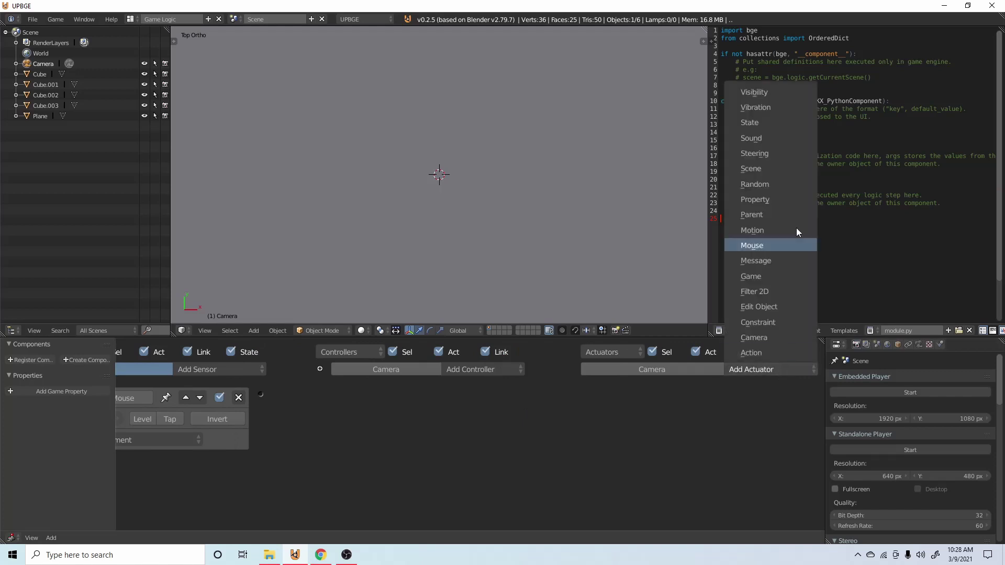
pyautogui.click(763, 245)
pyautogui.click(769, 369)
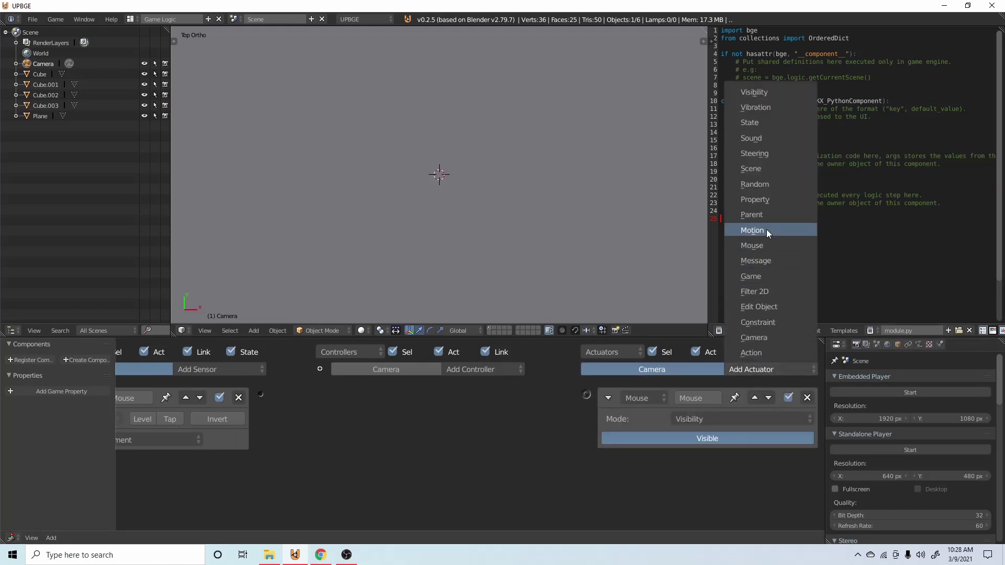
pyautogui.click(765, 244)
pyautogui.moveTo(263, 392); pyautogui.dragTo(582, 395)
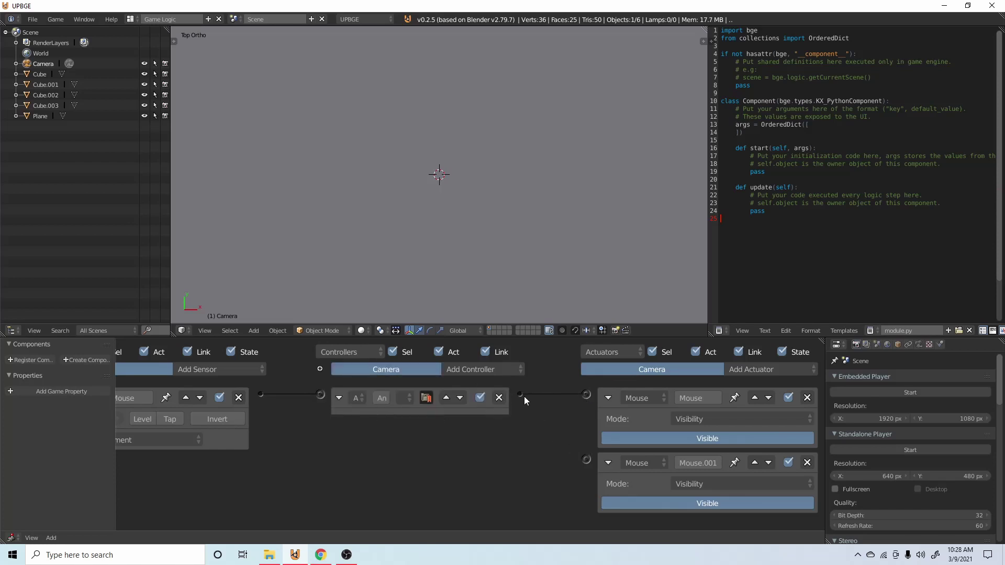
pyautogui.moveTo(580, 446); pyautogui.dragTo(586, 459)
# - Set the camera's first Mouse actuator to Look mode and deactivate the second Mouse actuator
pyautogui.click(715, 418)
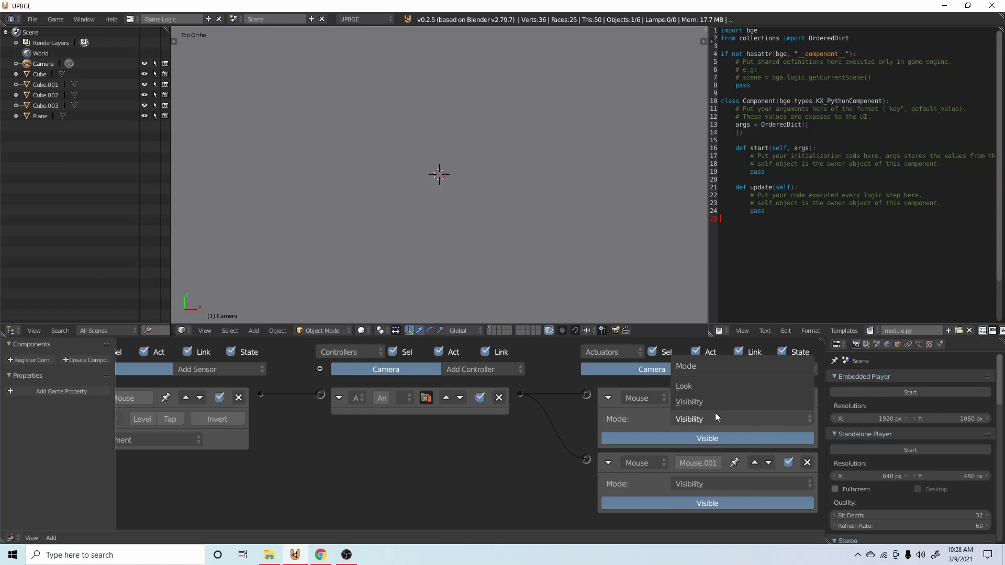
pyautogui.click(722, 388)
pyautogui.scroll(-4, 713, 463)
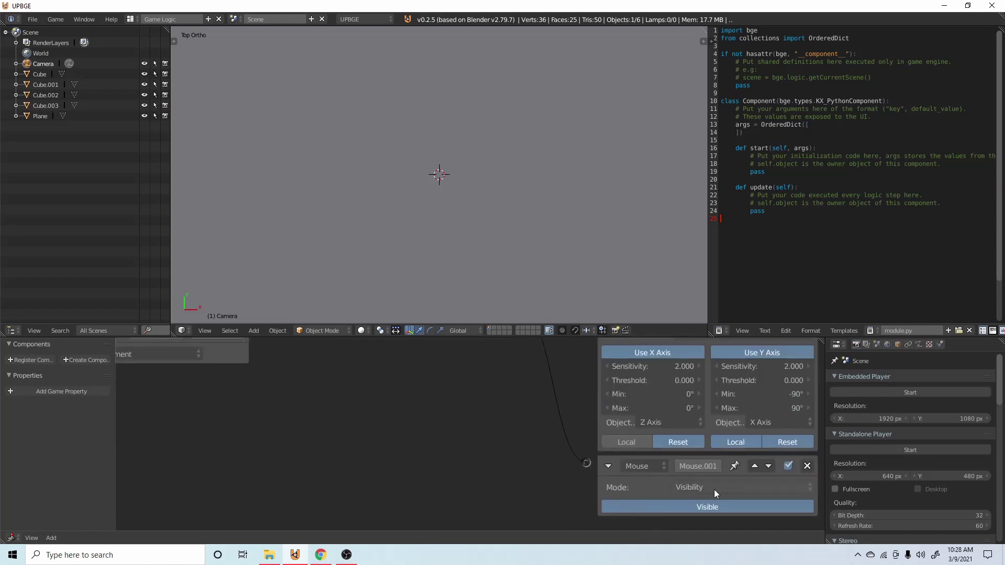
pyautogui.click(788, 466)
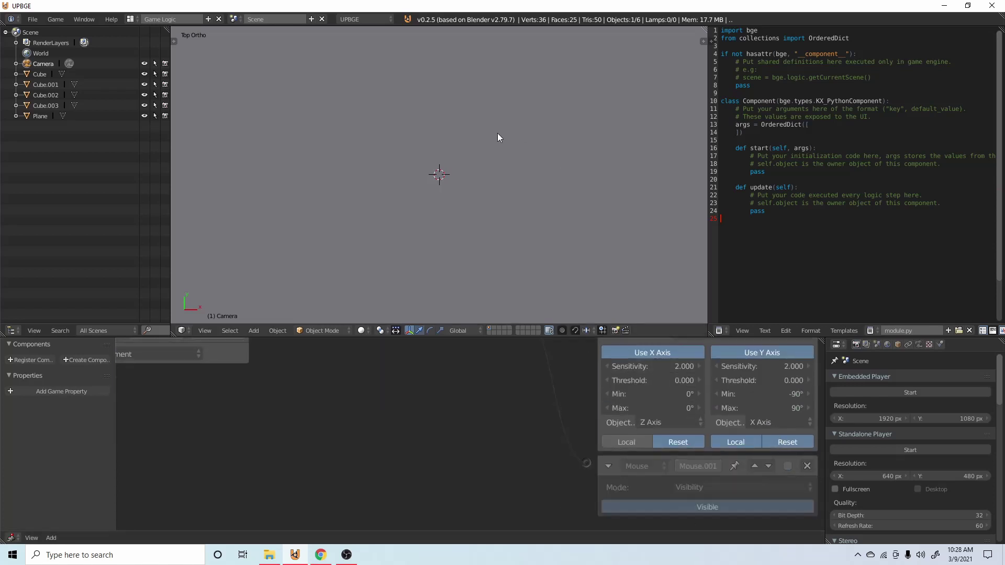
# - Run the game to test the camera's mouse look, and delete the deactivated second Mouse actuator
pyautogui.press('p')
pyautogui.press('Escape')
pyautogui.press('p')
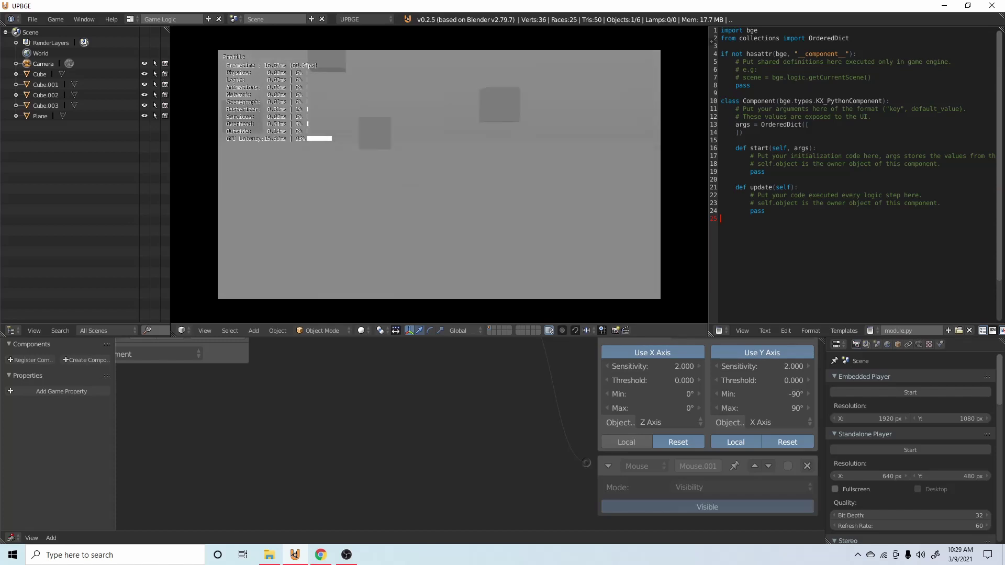
pyautogui.press('Escape')
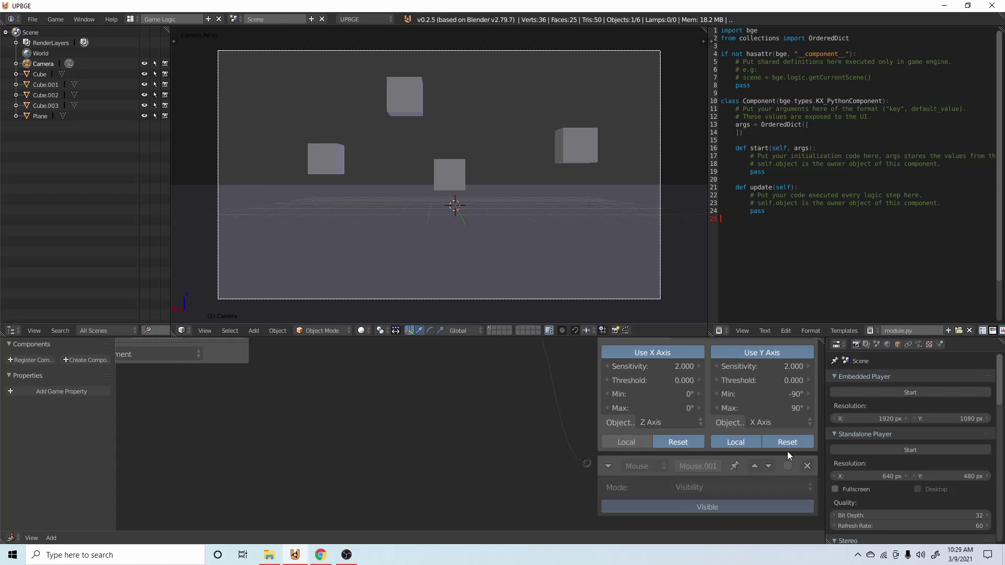
pyautogui.click(806, 469)
pyautogui.scroll(-5, 469, 399)
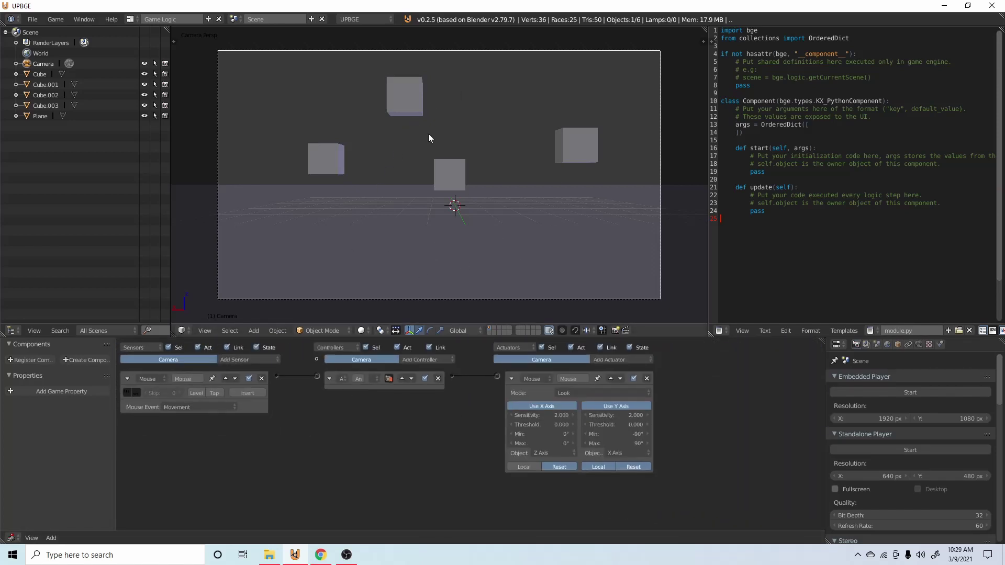
# - Duplicate the highest cube, place the copy just below it, and scale the copy down to about 0.35
pyautogui.rightClick(409, 99)
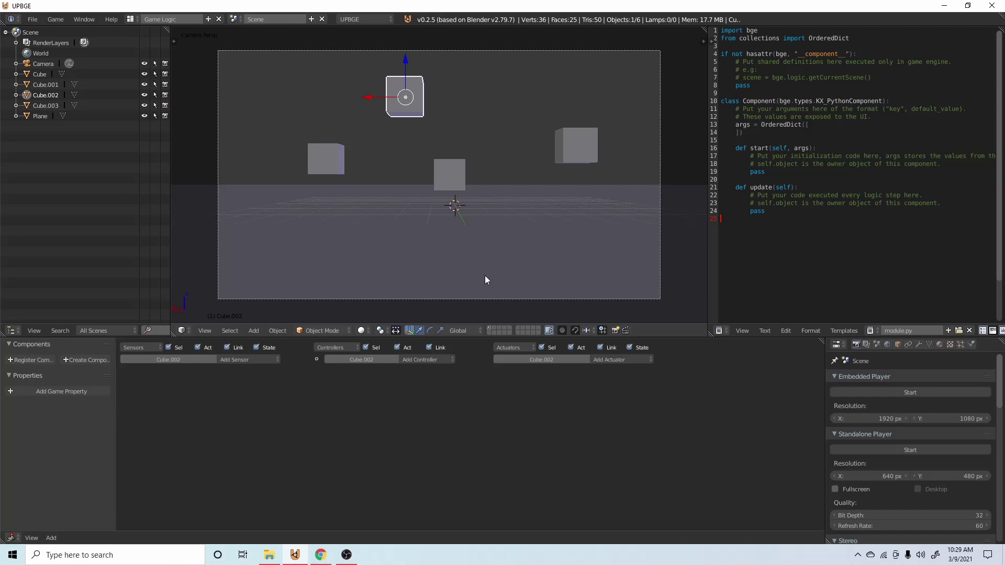
pyautogui.hotkey('shift', 'd')
pyautogui.click(416, 170)
pyautogui.press('s')
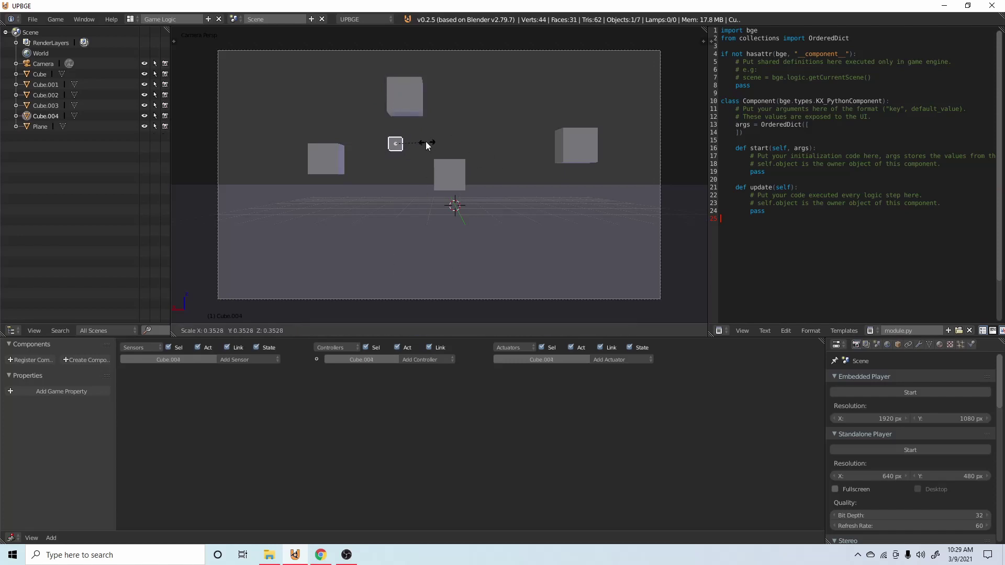
pyautogui.click(422, 112)
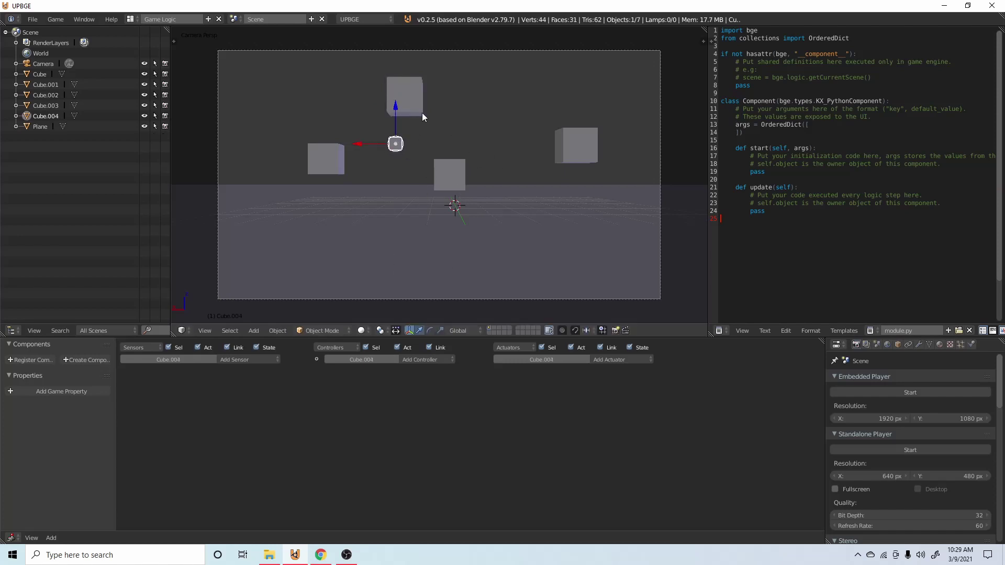
# - Give the highest cube an Always sensor linked to an Edit Object actuator that adds the small cube
pyautogui.rightClick(422, 112)
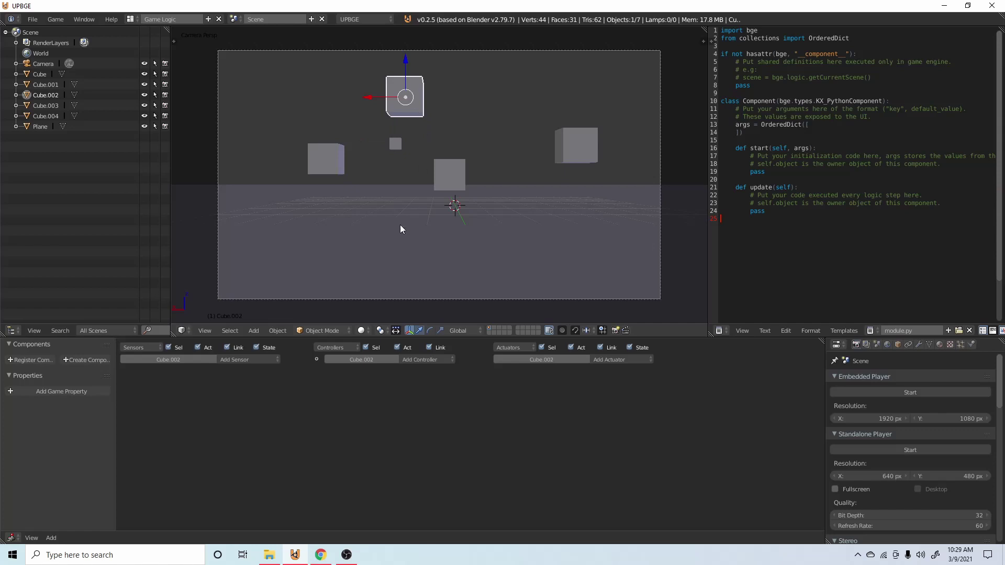
pyautogui.click(264, 356)
pyautogui.click(254, 382)
pyautogui.click(617, 360)
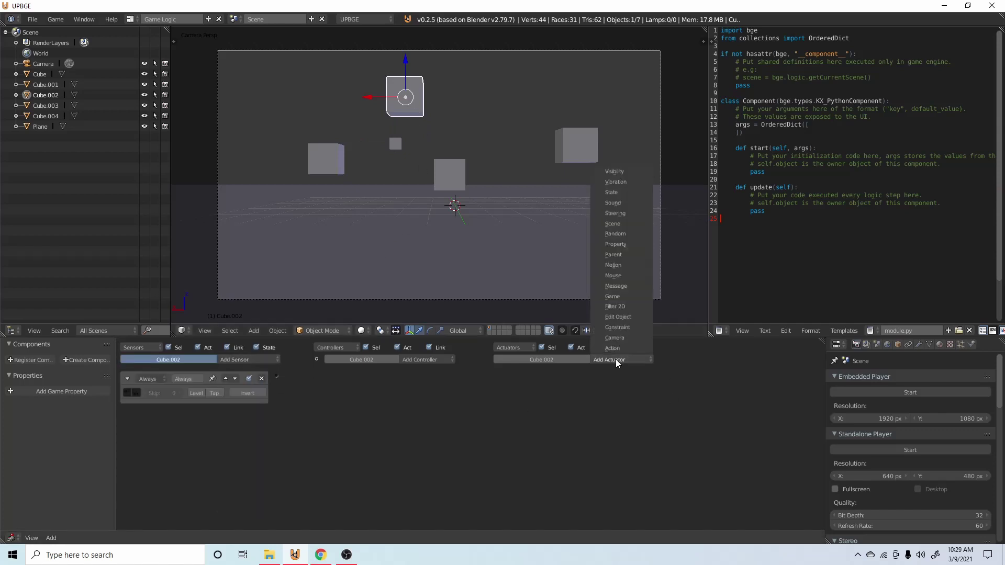
pyautogui.click(618, 317)
pyautogui.moveTo(292, 376); pyautogui.dragTo(498, 376)
pyautogui.click(570, 404)
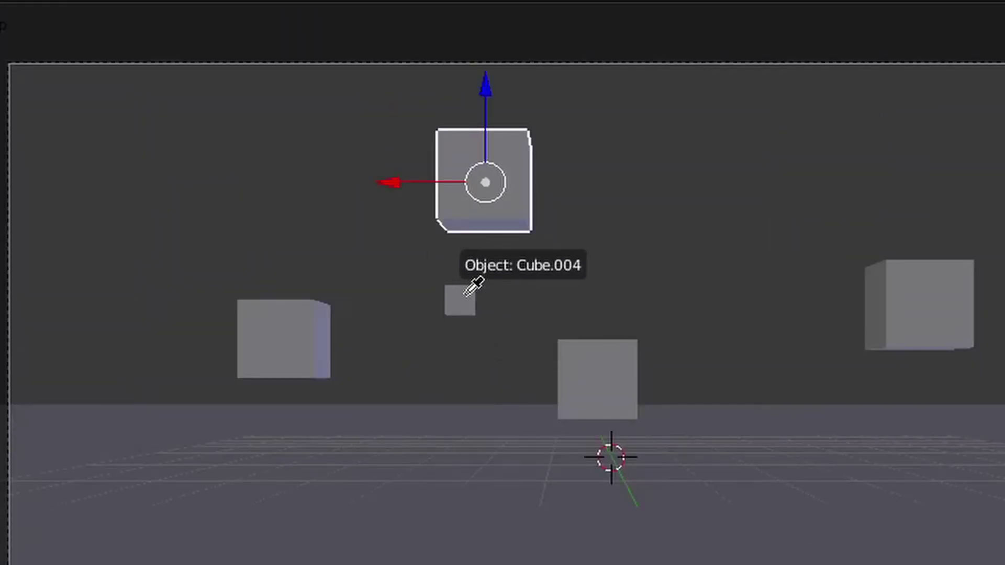
pyautogui.click(467, 299)
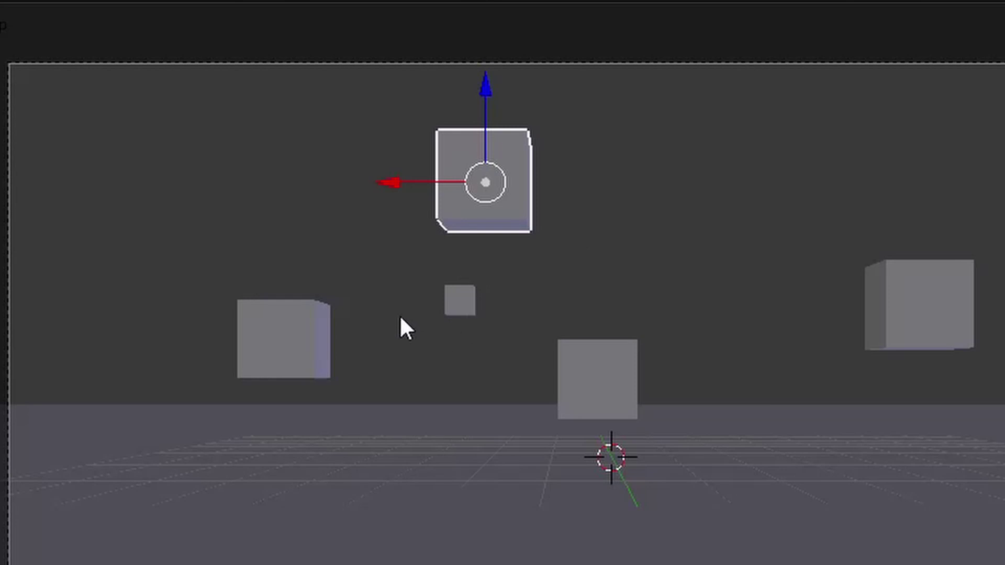
# - Set the small cube's physics type to Rigid Body and enable its collision bounds with Box shape
pyautogui.rightClick(484, 293)
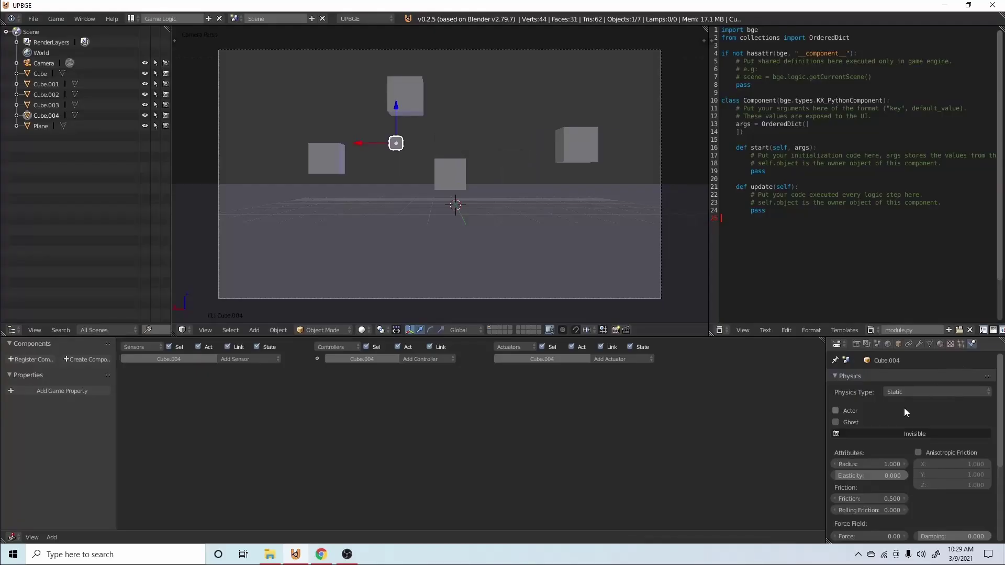
pyautogui.click(903, 391)
pyautogui.click(918, 344)
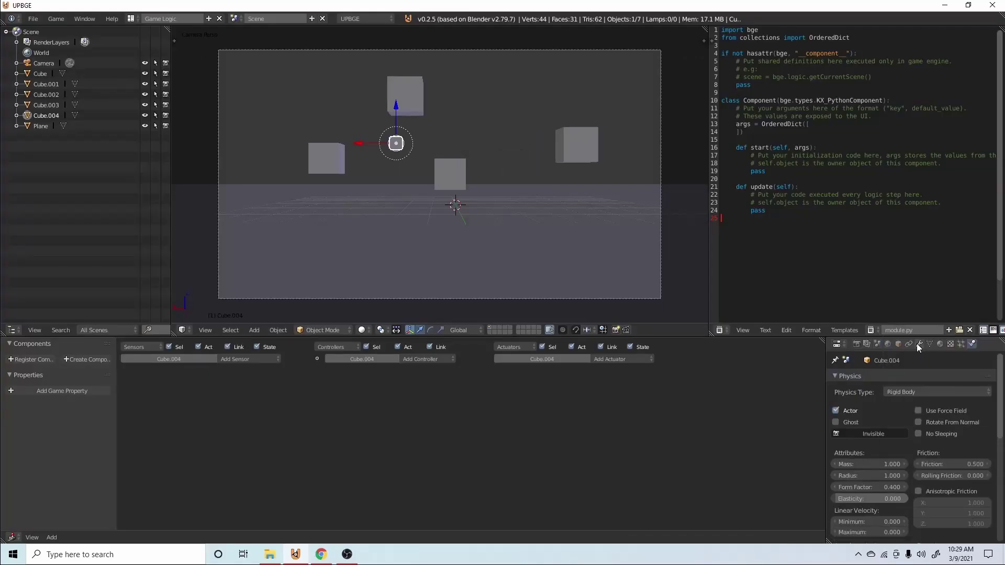
pyautogui.scroll(-10, 867, 433)
pyautogui.click(843, 440)
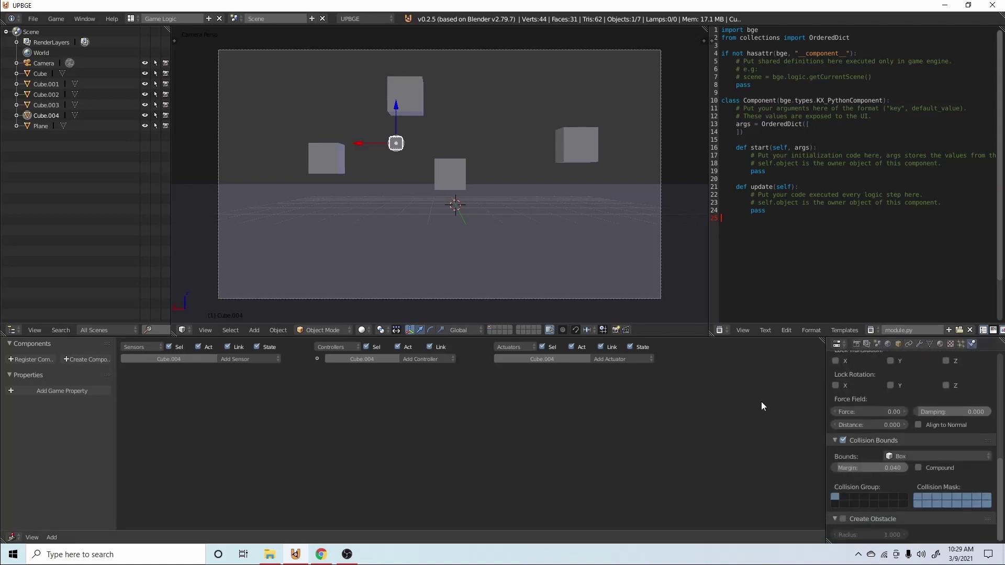
# - Move the small cube to the second layer and run the game to test the cube spawning
pyautogui.rightClick(406, 111)
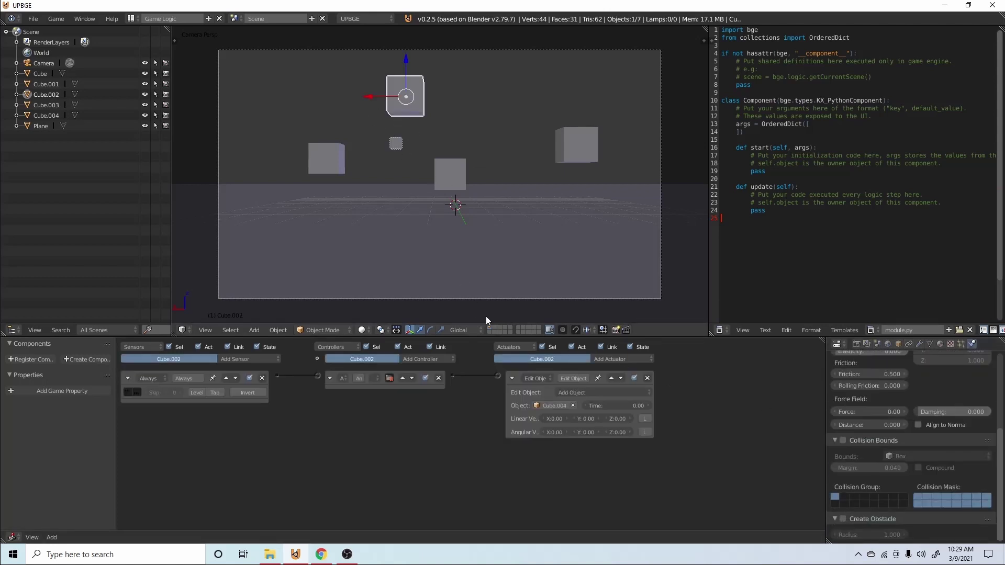
pyautogui.rightClick(394, 142)
pyautogui.press('m')
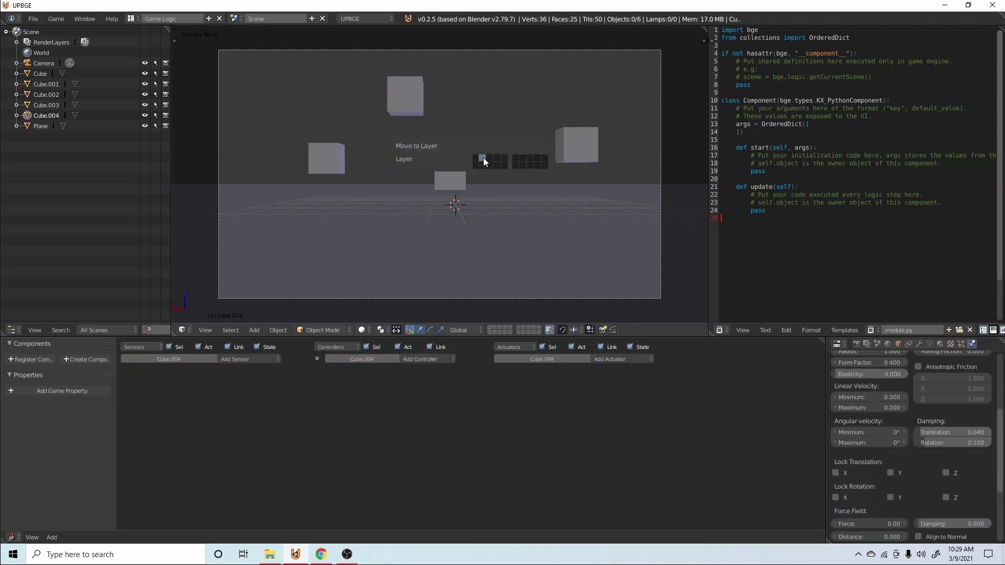
pyautogui.click(483, 158)
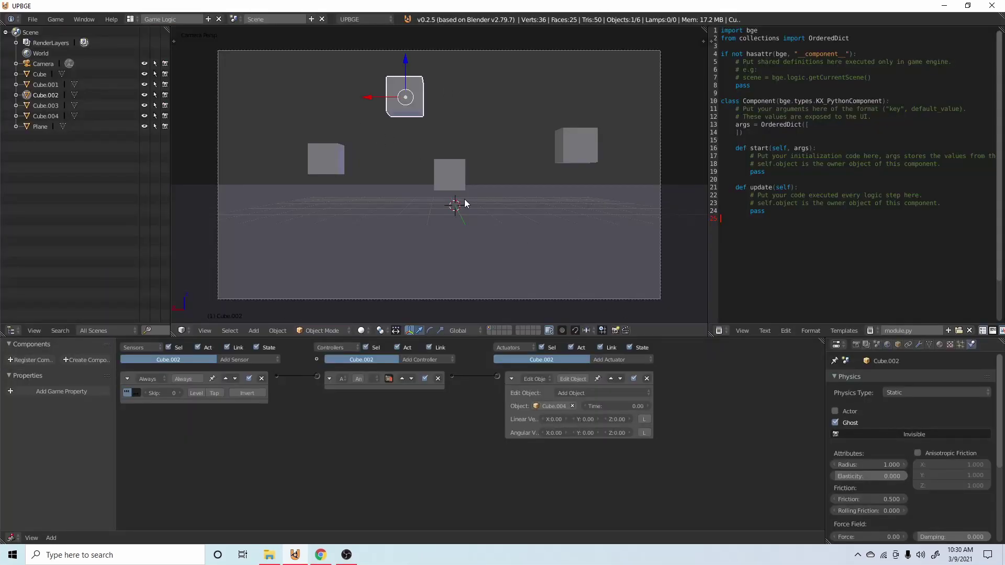
pyautogui.press('p')
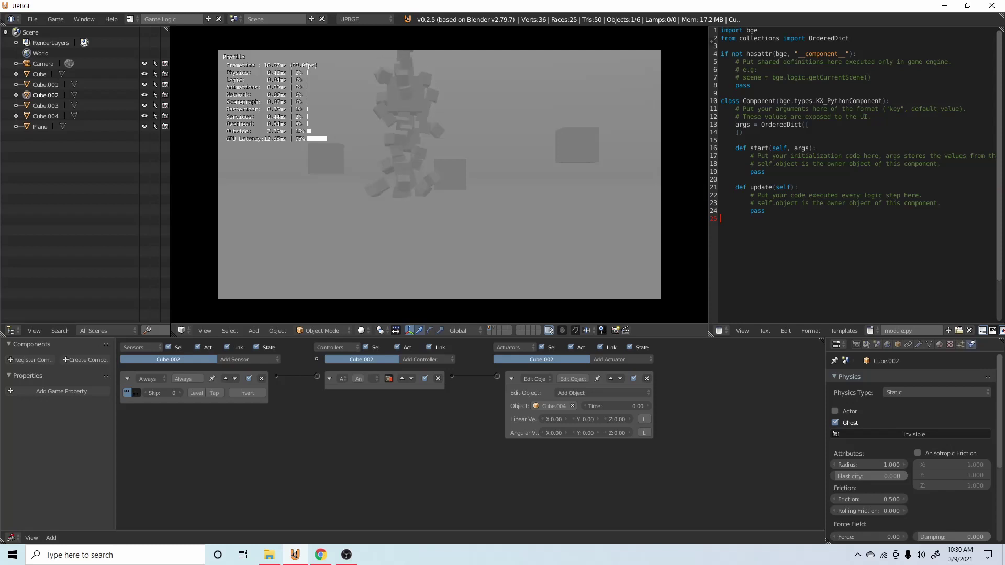
pyautogui.press('Escape')
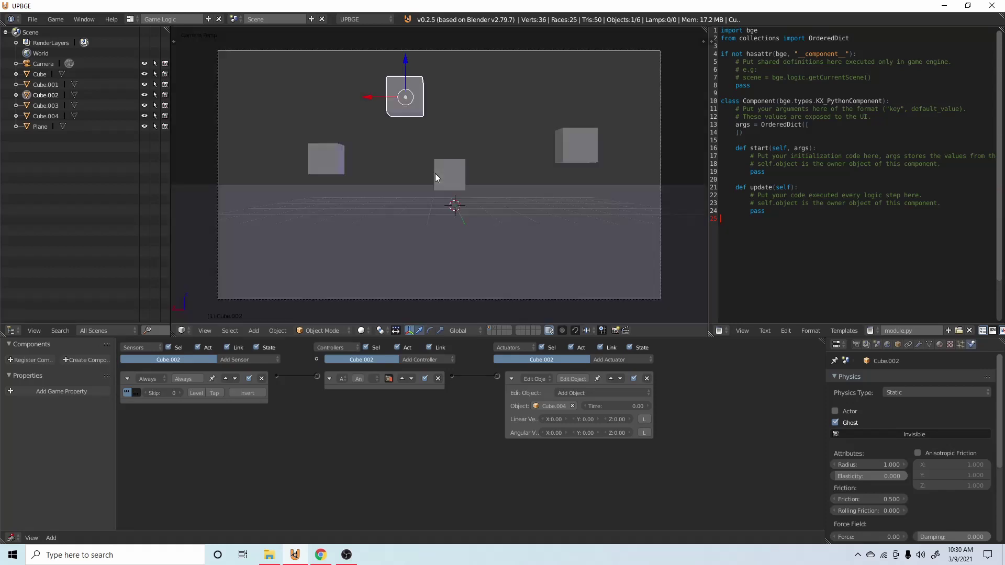
# - Set the Always sensor's Skip to 5 on the highest cube and run the game again to test the spawn rate
pyautogui.click(159, 392)
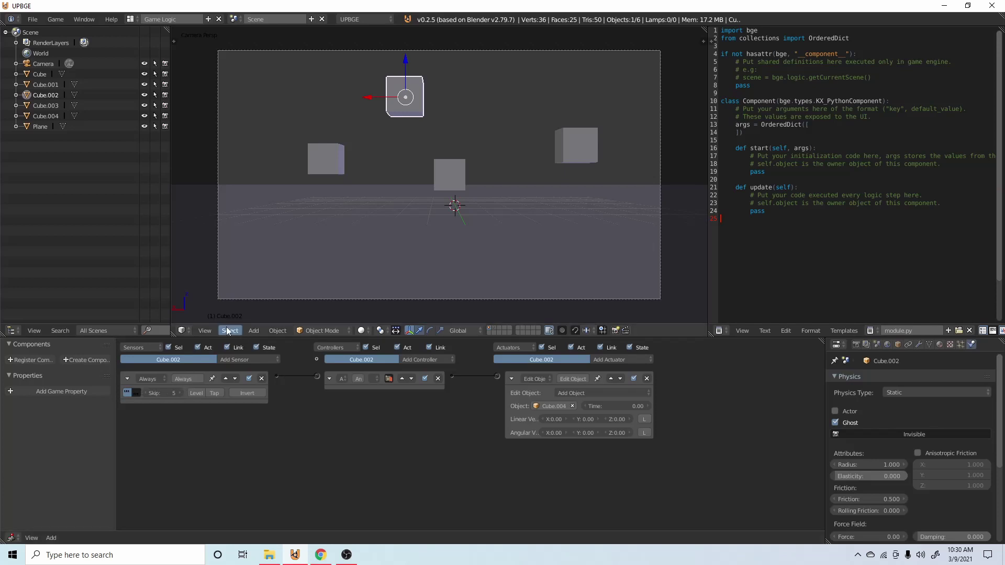
pyautogui.press('p')
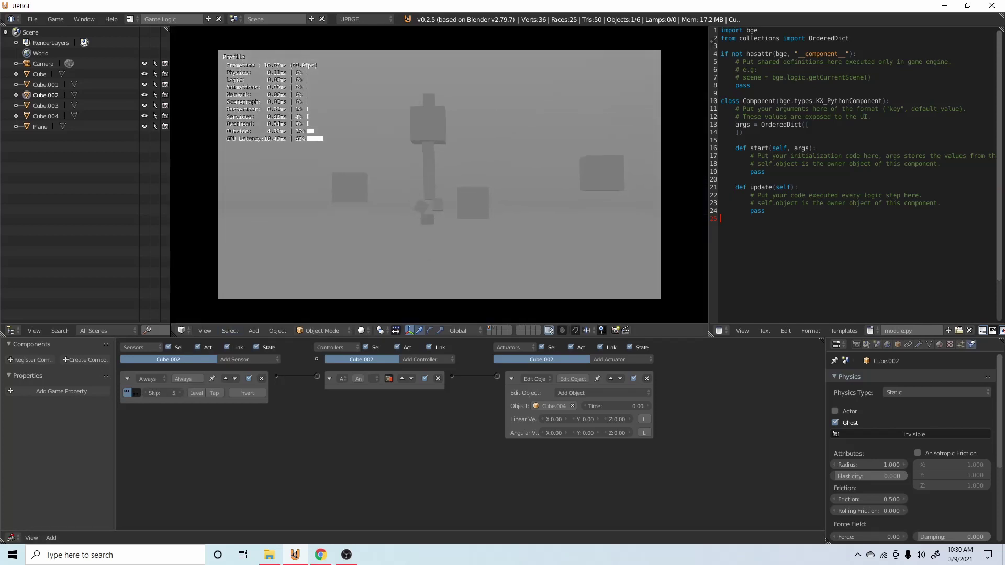
pyautogui.press('Escape')
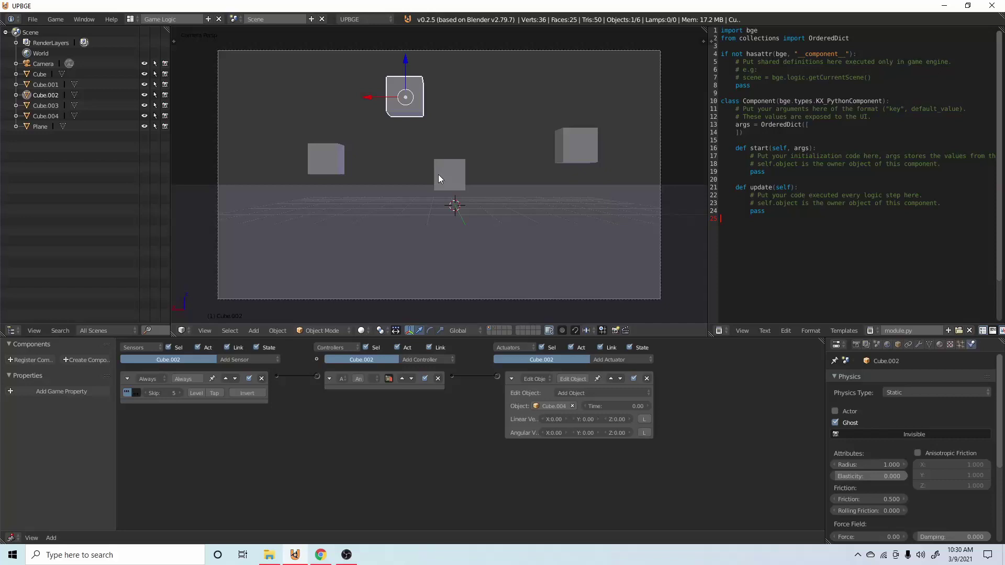
pyautogui.hotkey('ctrl', 's')
pyautogui.press('Escape')
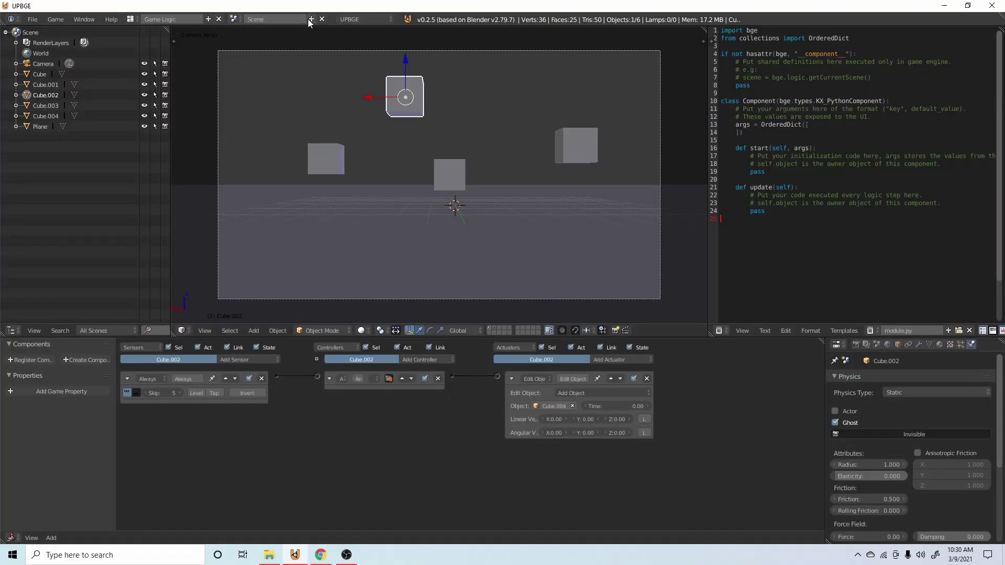
# - Rename the current scene to main and create a new scene from it with Copy Settings
pyautogui.doubleClick(287, 19)
pyautogui.write('main')
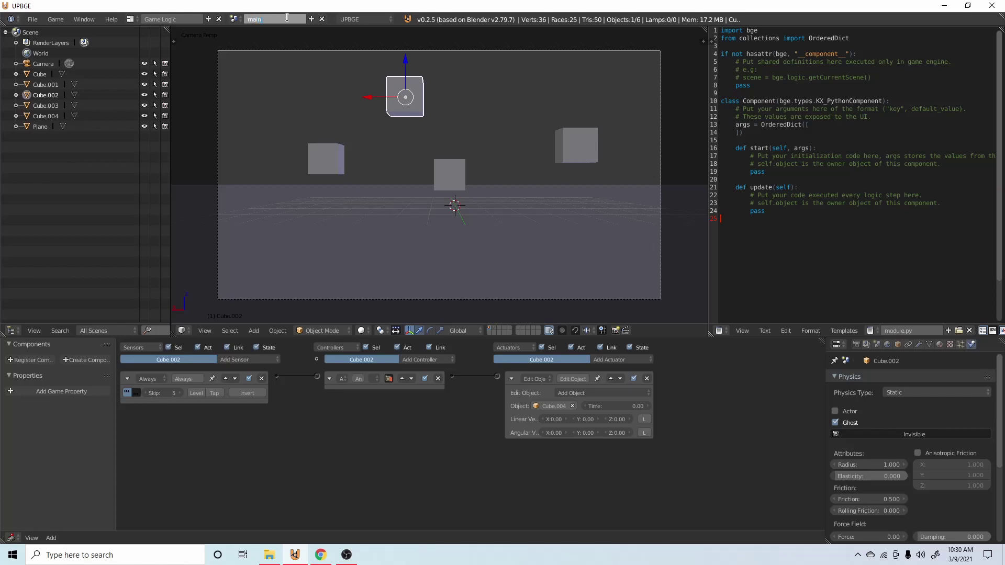
pyautogui.press('Return')
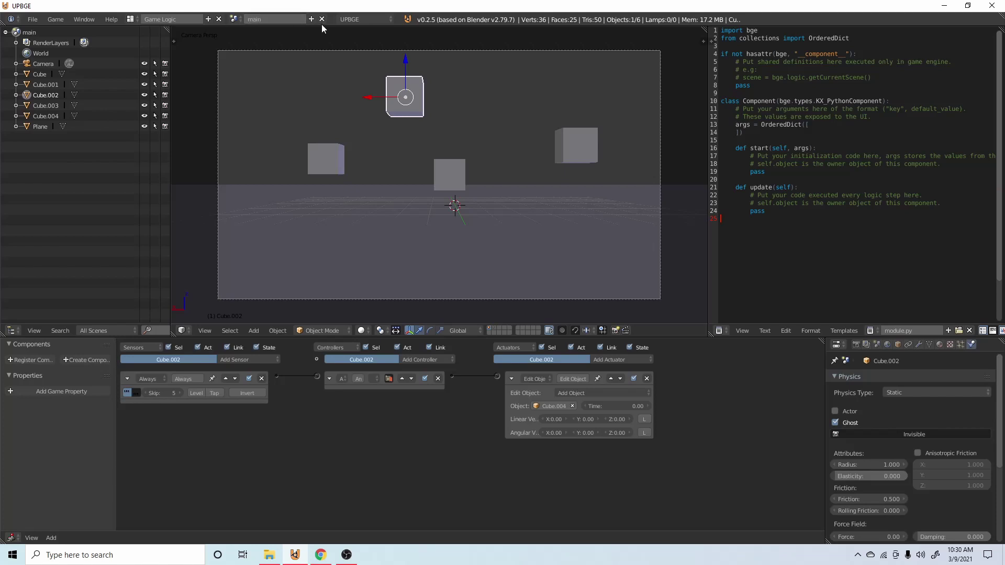
pyautogui.click(312, 19)
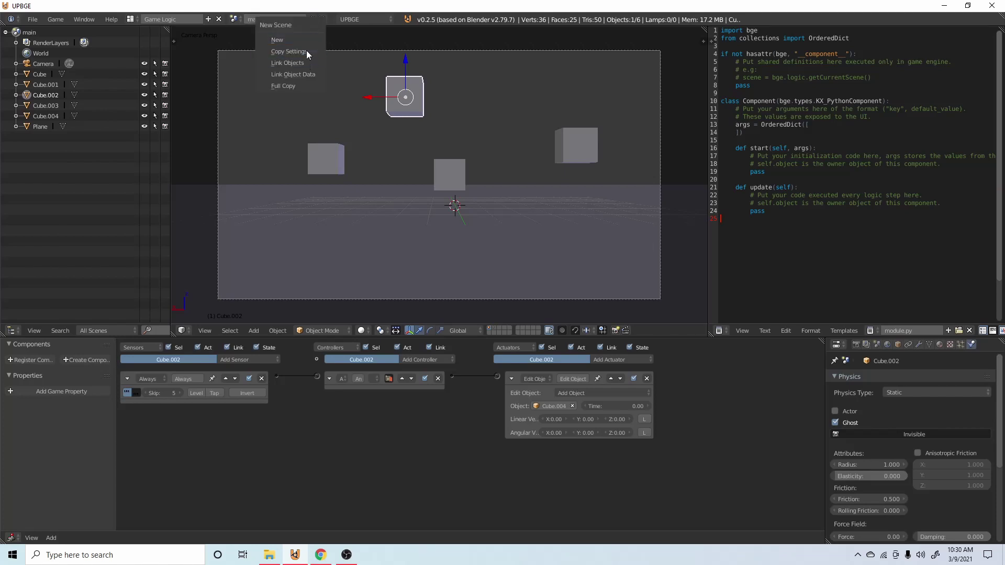
pyautogui.click(310, 50)
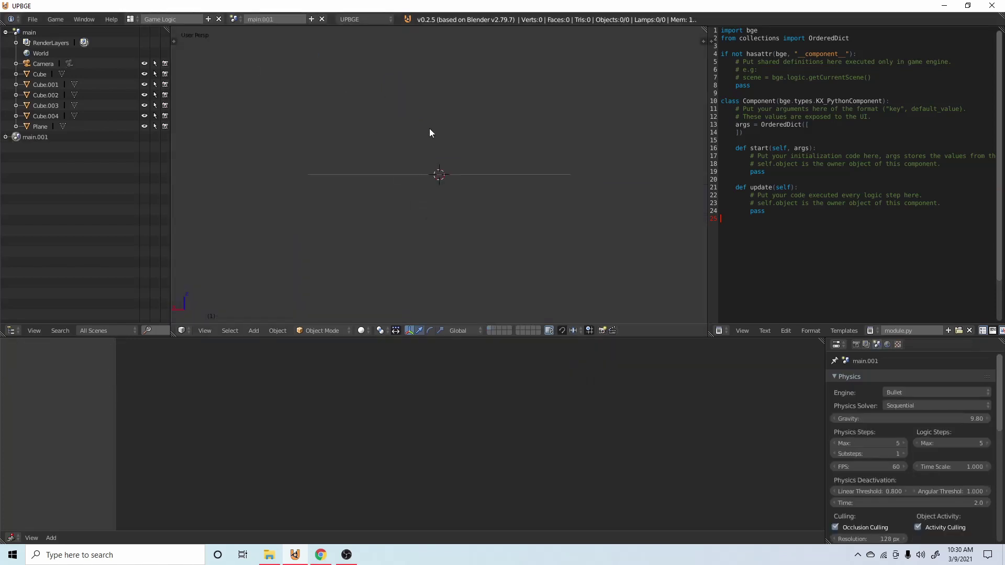
# - Add a camera facing straight down in the new scene, look through it, and move it back along its local Z axis
pyautogui.press('KP_7')
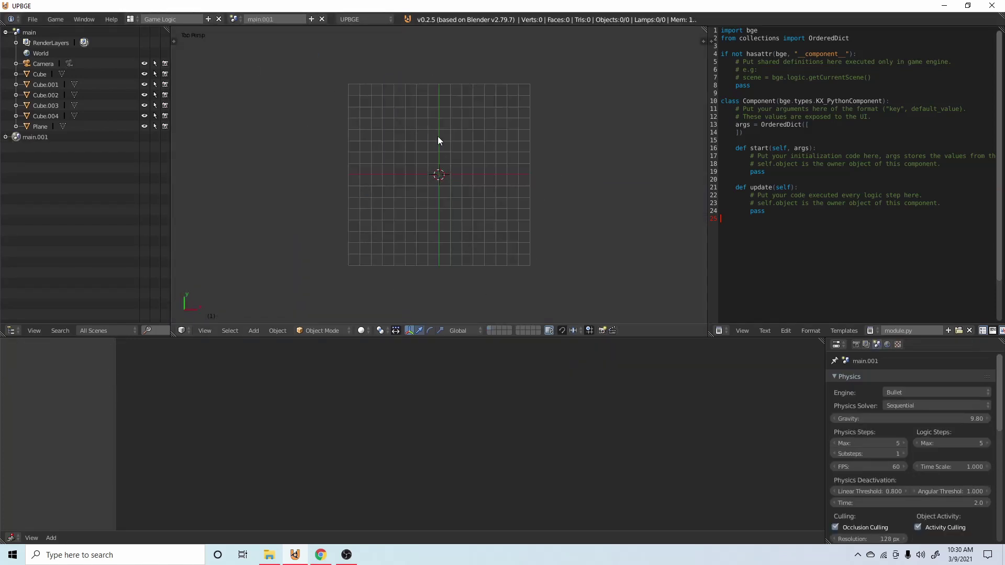
pyautogui.hotkey('shift', 'a')
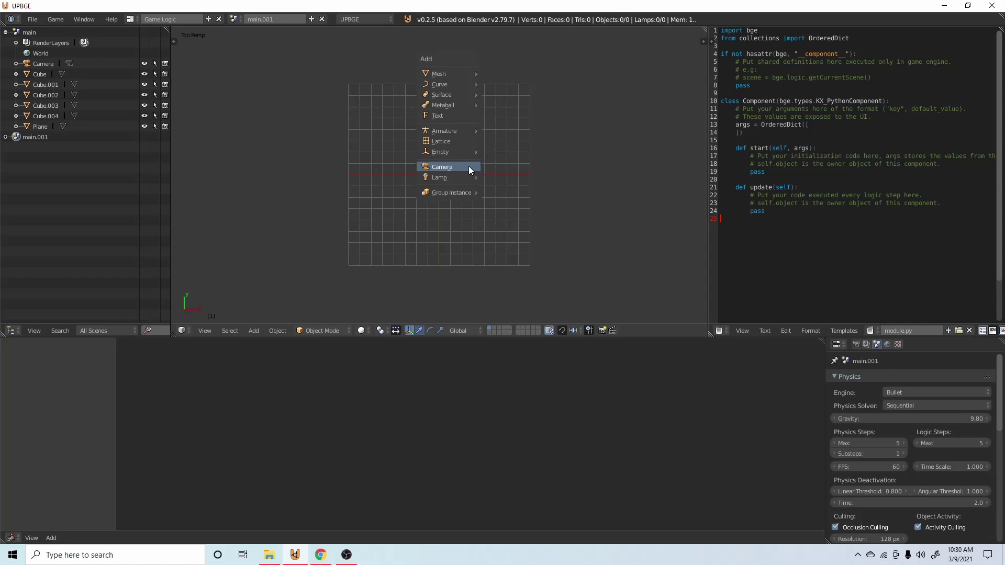
pyautogui.click(469, 167)
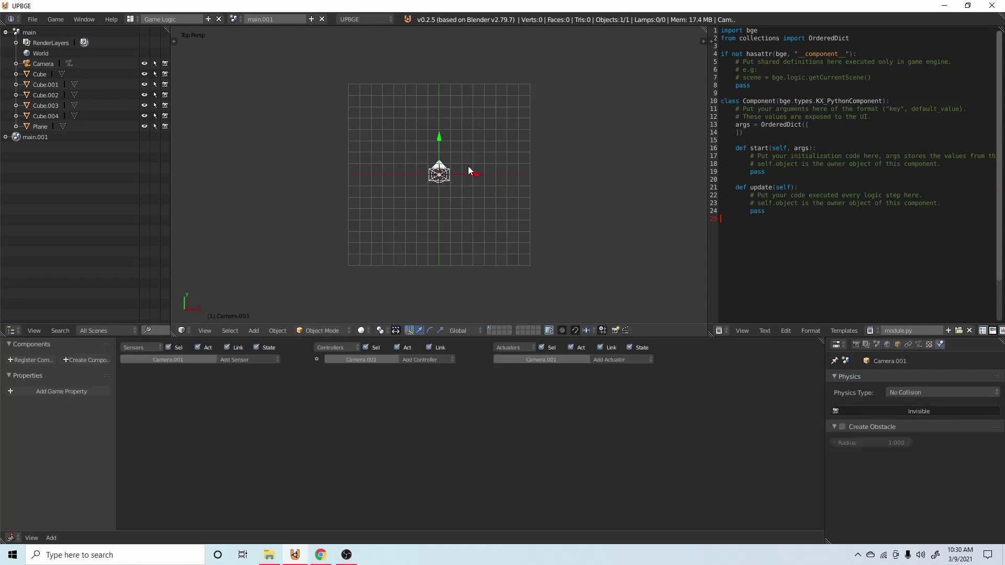
pyautogui.press('ctrl+KP_0')
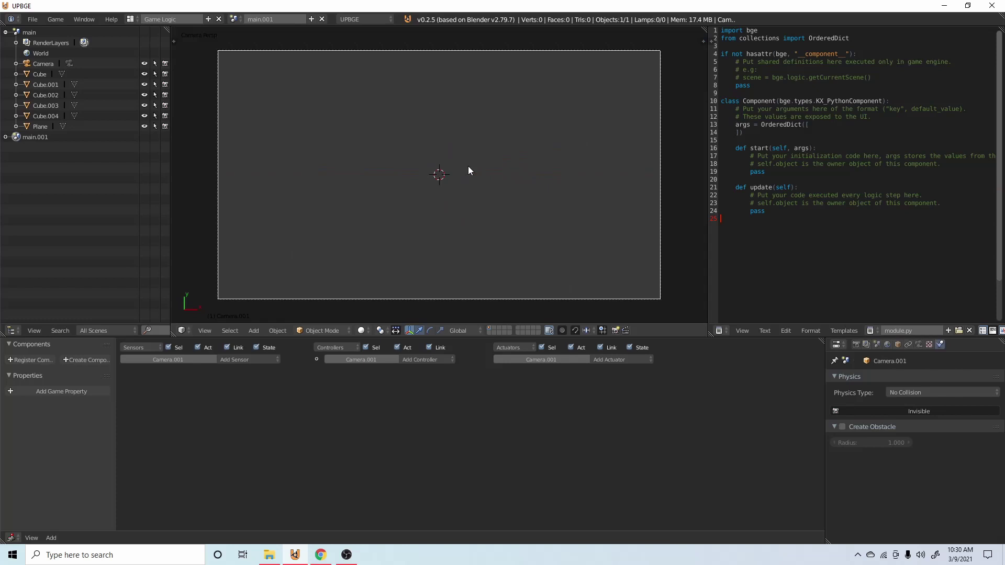
pyautogui.press('g')
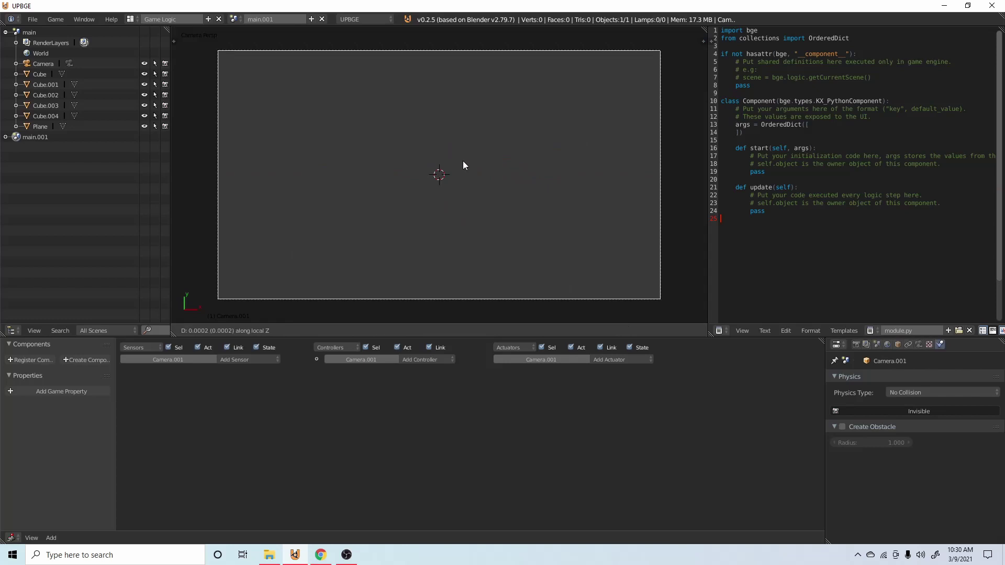
pyautogui.press('z')
pyautogui.press('z')
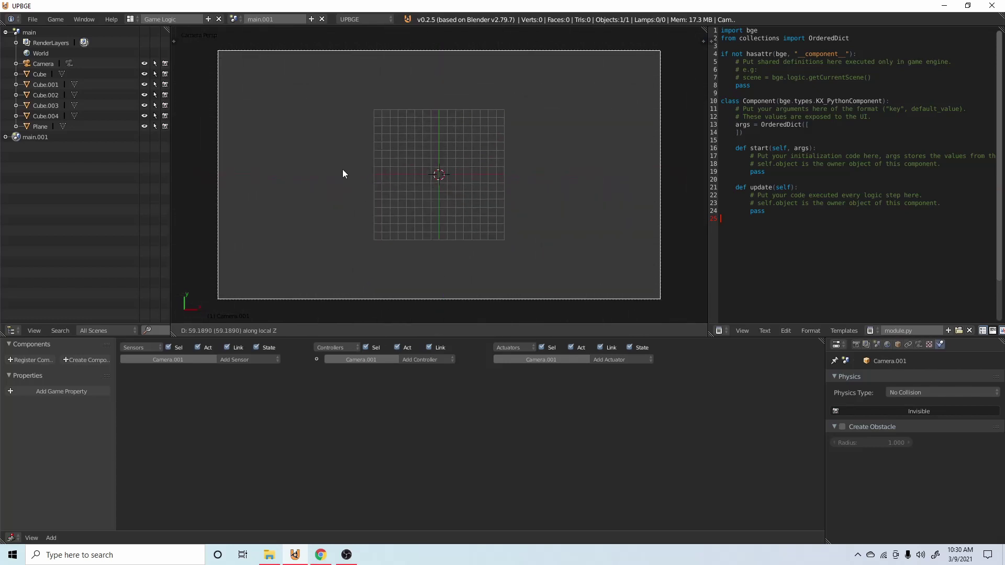
pyautogui.click(200, 109)
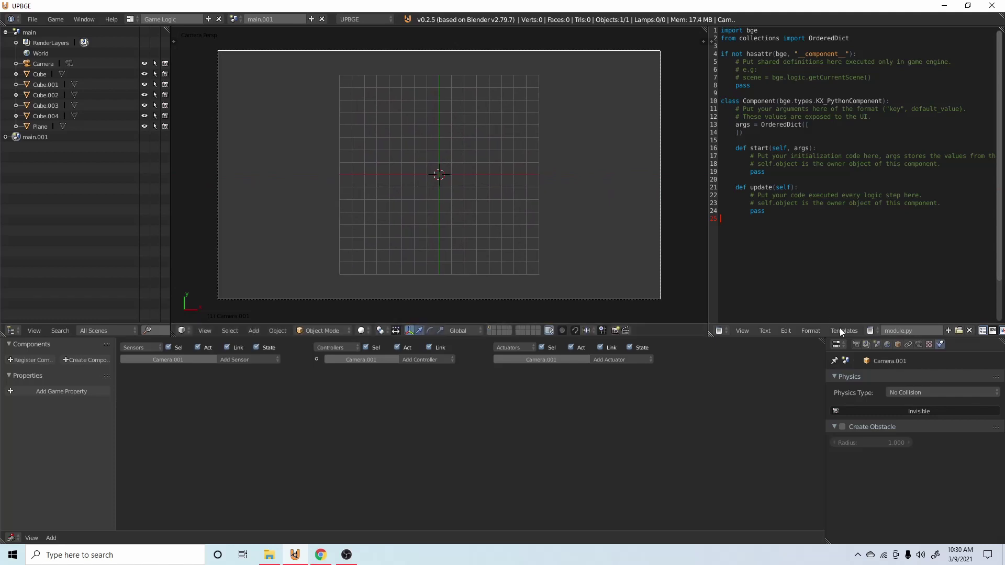
# - Switch the new camera's lens to Orthographic with an orthographic scale of about 29.2
pyautogui.click(918, 345)
pyautogui.click(909, 412)
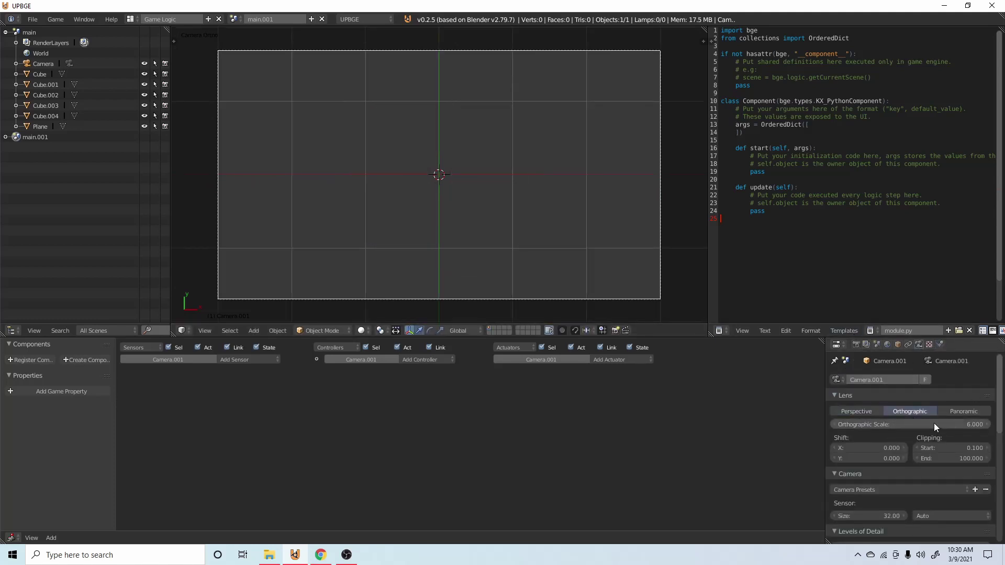
pyautogui.moveTo(934, 423); pyautogui.dragTo(963, 424)
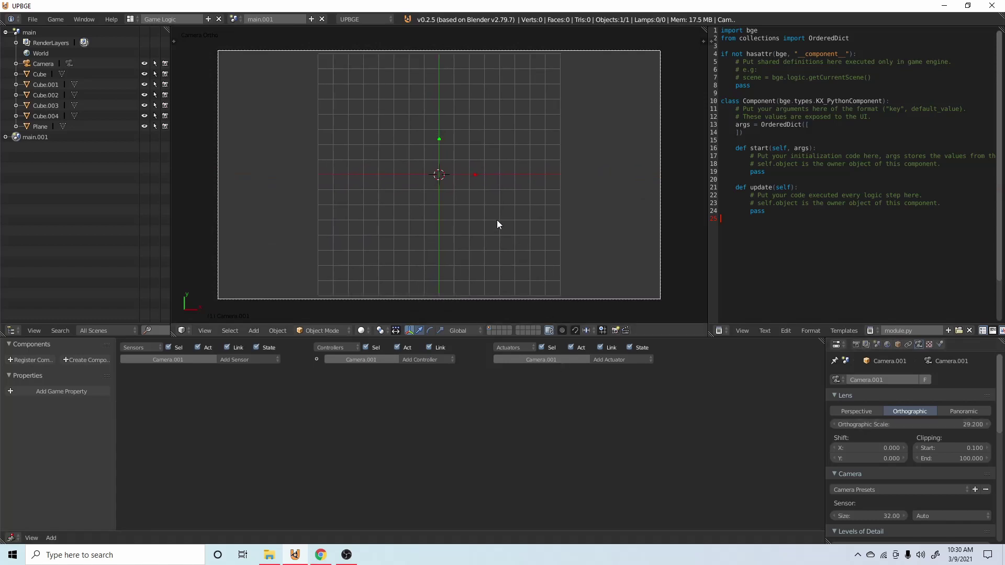
# - Add a plane at the centre and scale it into a wide rectangle, about 4 units along X and 1 unit along Y
pyautogui.hotkey('shift', 'a')
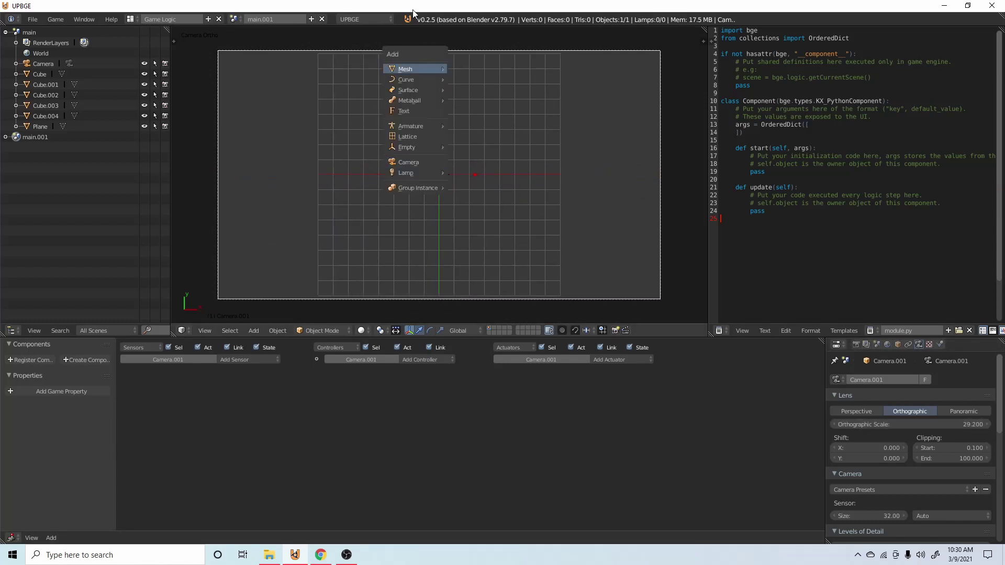
pyautogui.moveTo(413, 71)
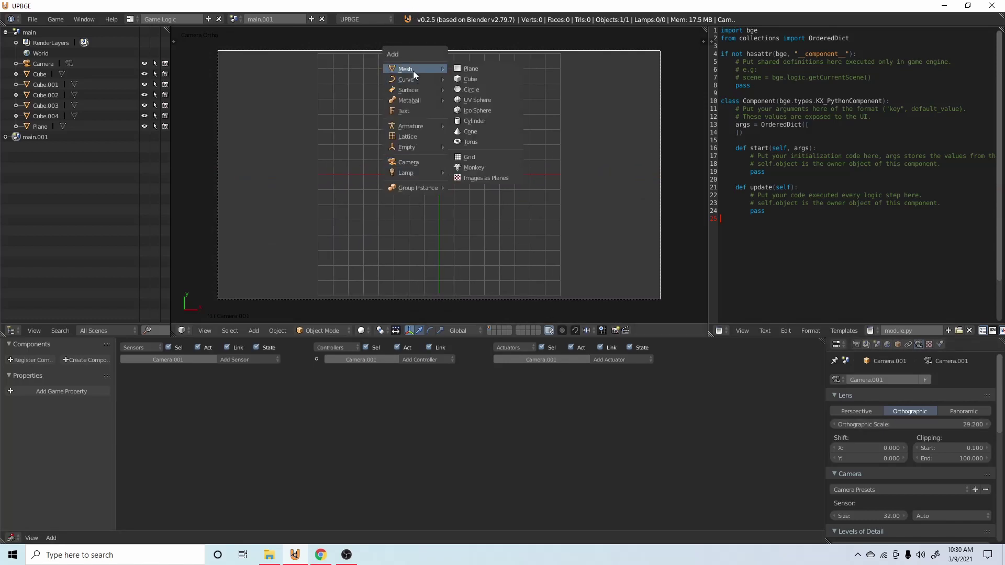
pyautogui.click(457, 71)
pyautogui.press('s')
pyautogui.press('x')
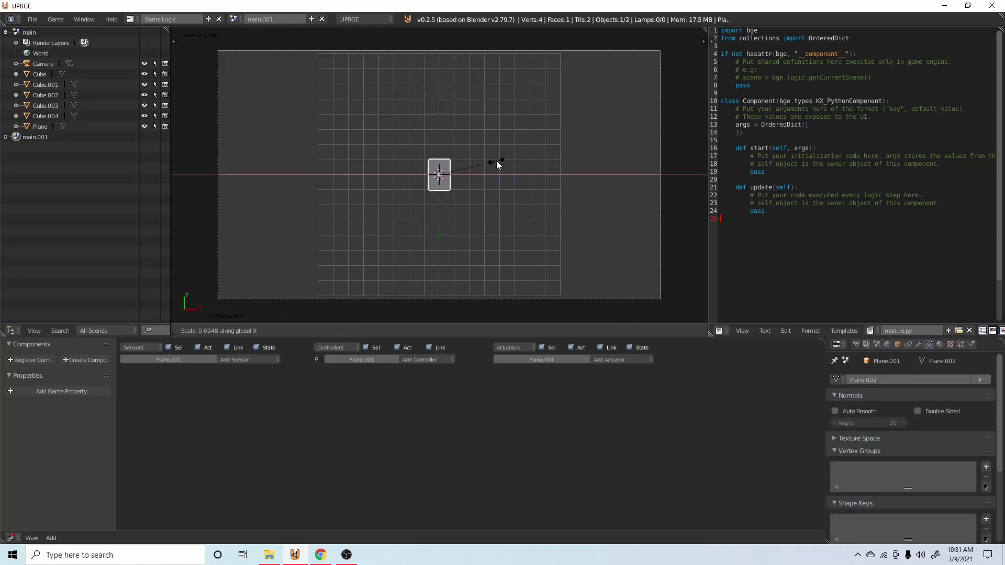
pyautogui.press('y')
pyautogui.click(477, 160)
pyautogui.press('s')
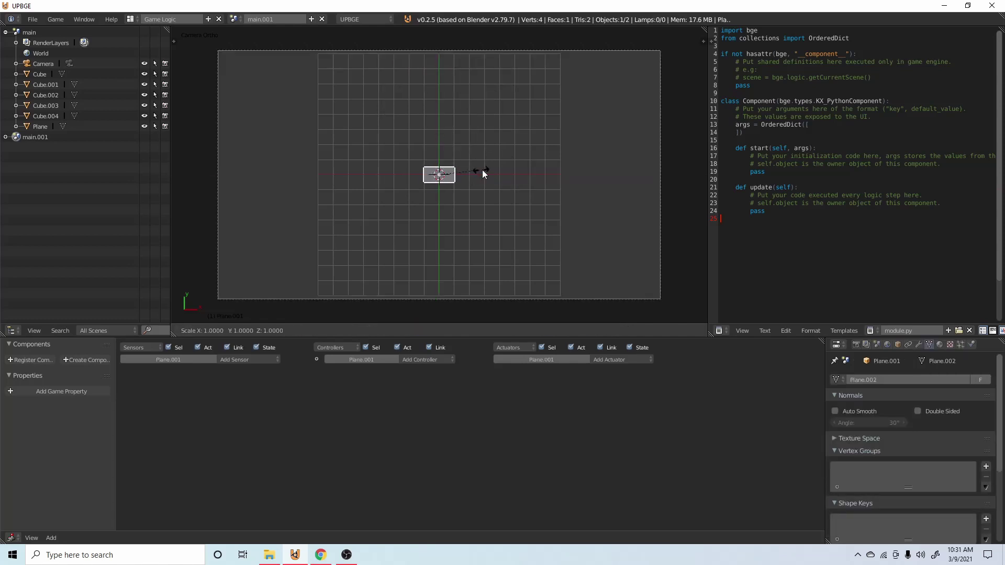
pyautogui.press('x')
pyautogui.click(526, 174)
# - Move the rectangular plane up along the Y axis and place a duplicate of it back near the centre
pyautogui.hotkey('shift', 'd')
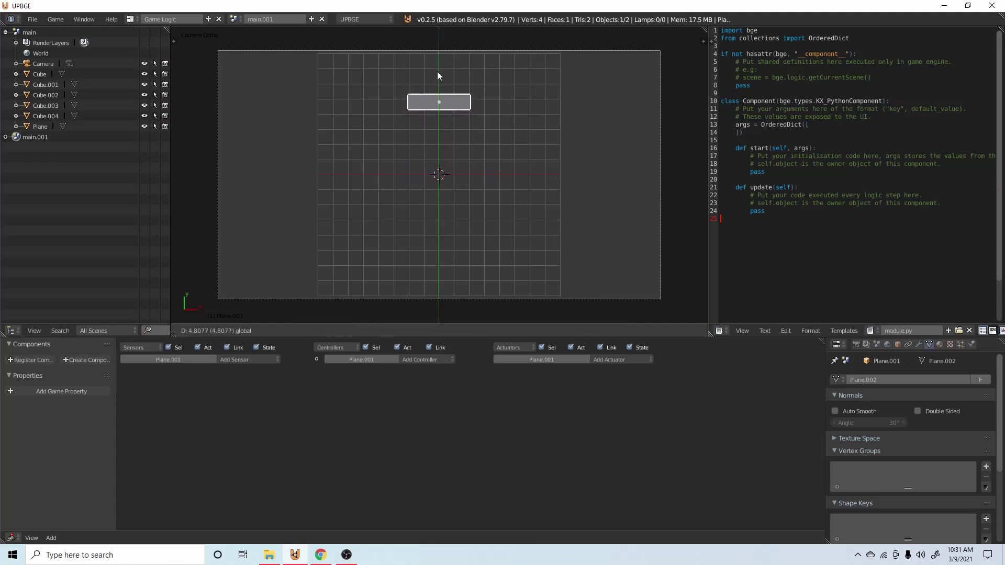
pyautogui.click(438, 71)
pyautogui.press('g')
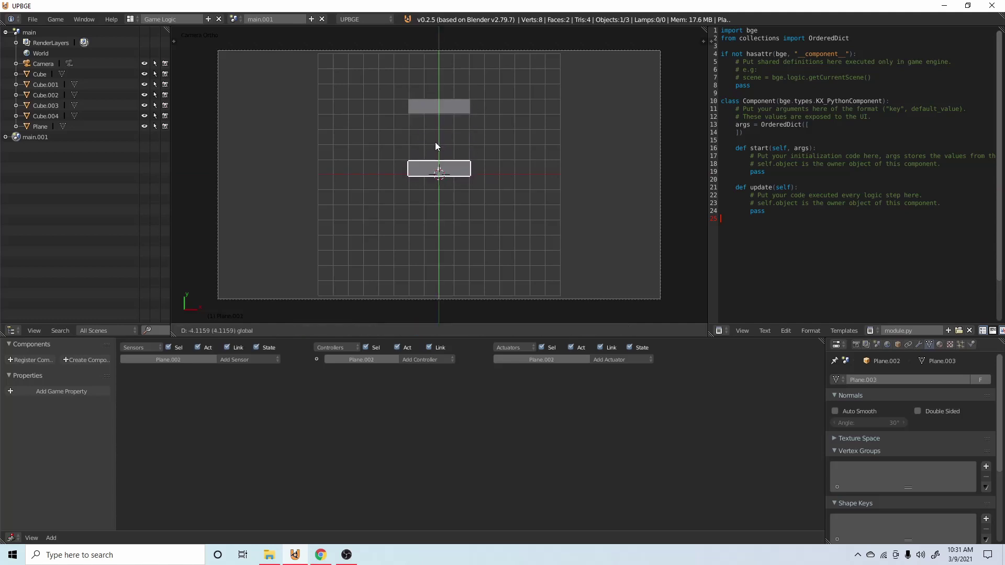
pyautogui.click(436, 146)
# - Bring the upper plane down along Y closer to the lower one and scale it up slightly
pyautogui.rightClick(438, 108)
pyautogui.moveTo(439, 71); pyautogui.dragTo(436, 98)
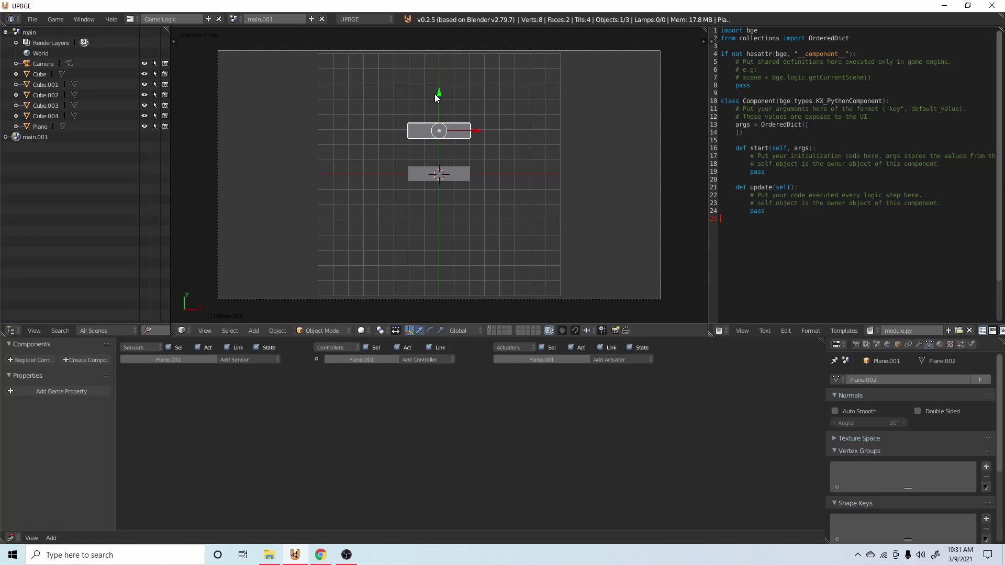
pyautogui.press('s')
pyautogui.click(534, 139)
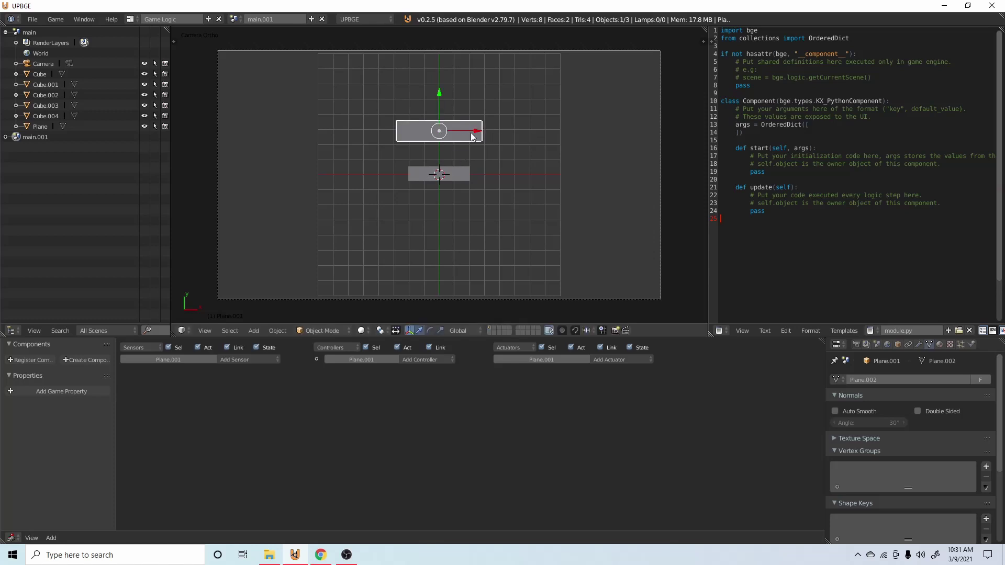
# - Snap the 3D cursor to the upper plane, add a text object there, and shift it to sit on the plane
pyautogui.hotkey('shift', 's')
pyautogui.click(454, 179)
pyautogui.hotkey('shift', 'a')
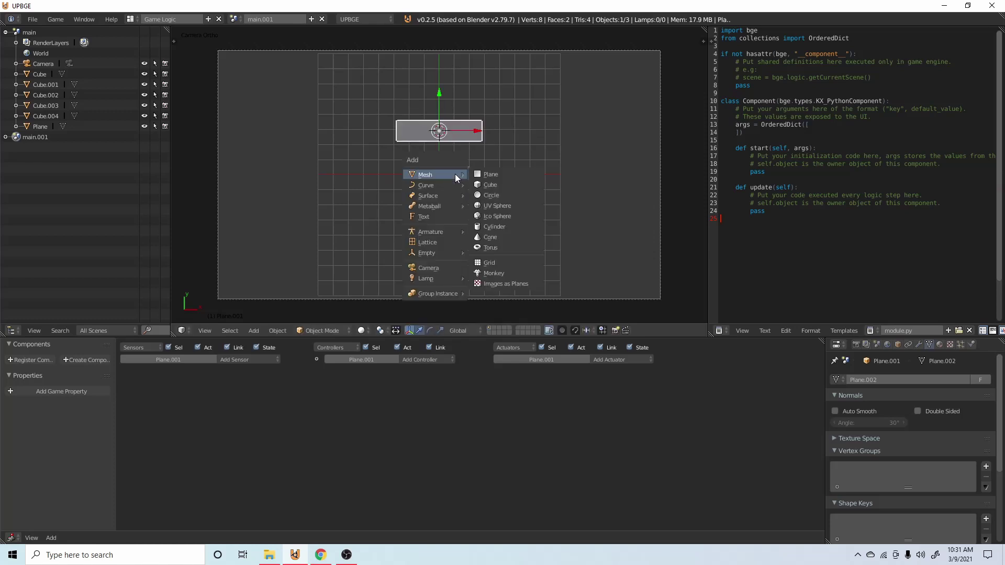
pyautogui.click(451, 215)
pyautogui.moveTo(439, 94); pyautogui.dragTo(438, 99)
pyautogui.moveTo(475, 135); pyautogui.dragTo(470, 134)
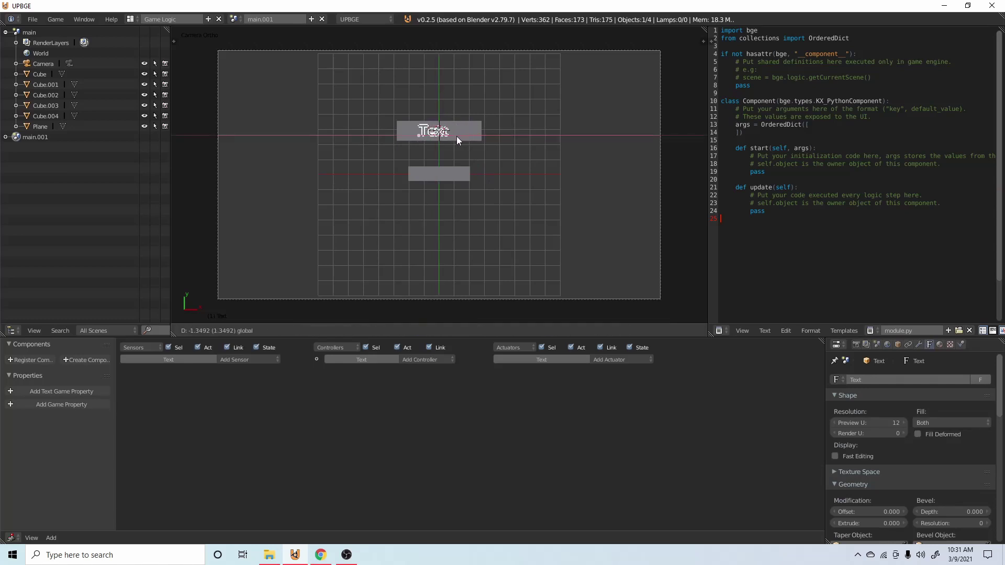
pyautogui.click(457, 139)
# - Replace the text object's content with Paused and centre it on the upper plane, checking the placement in a game run
pyautogui.press('Tab')
pyautogui.press('BackSpace')
pyautogui.press('BackSpace')
pyautogui.press('BackSpace')
pyautogui.press('BackSpace')
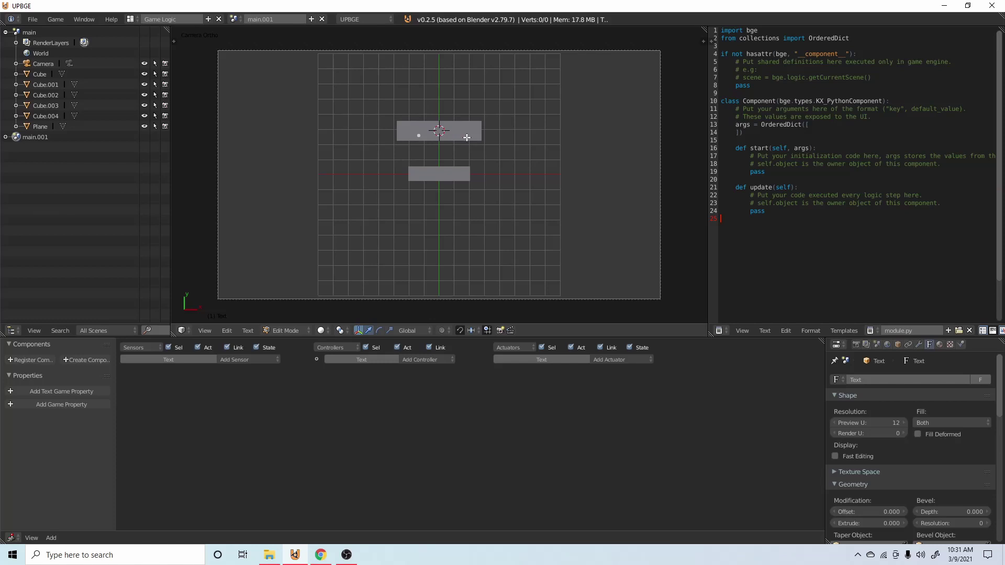
pyautogui.write('Paused')
pyautogui.press('Tab')
pyautogui.scroll(1, 447, 129)
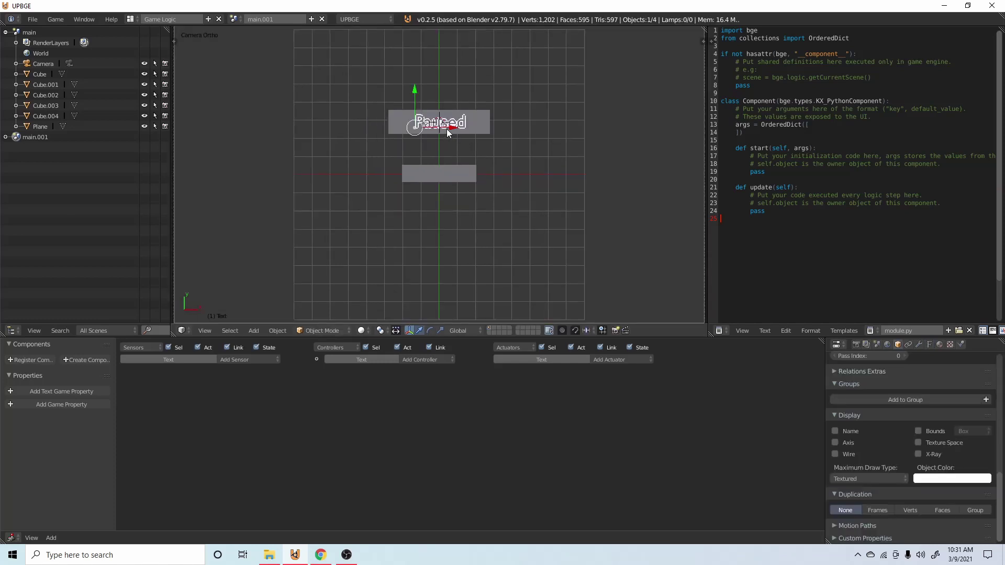
pyautogui.press('p')
pyautogui.press('Escape')
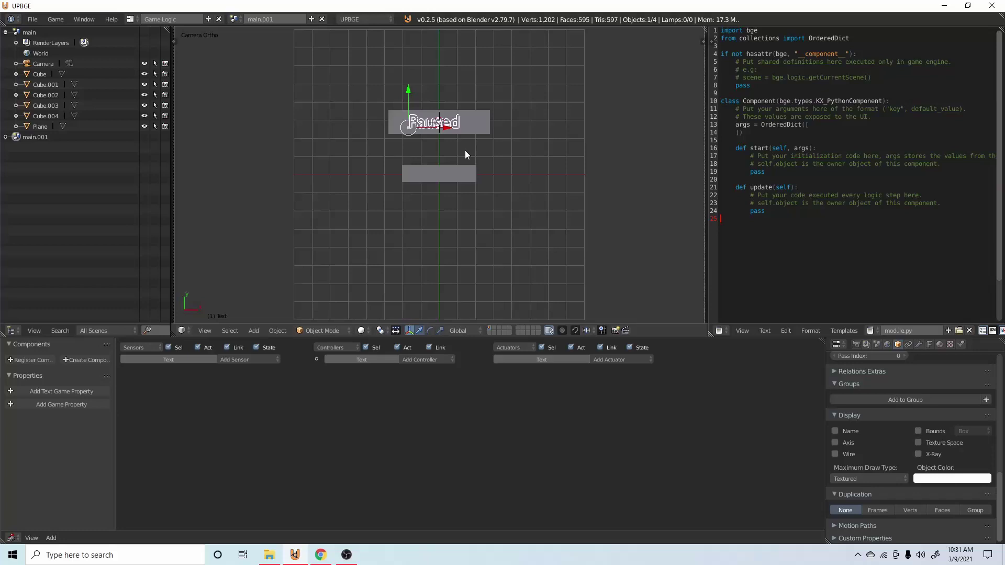
# - Duplicate the Paused text and move the copy down along the Y axis onto the lower plane
pyautogui.hotkey('shift', 's')
pyautogui.click(418, 99)
pyautogui.hotkey('shift', 'd')
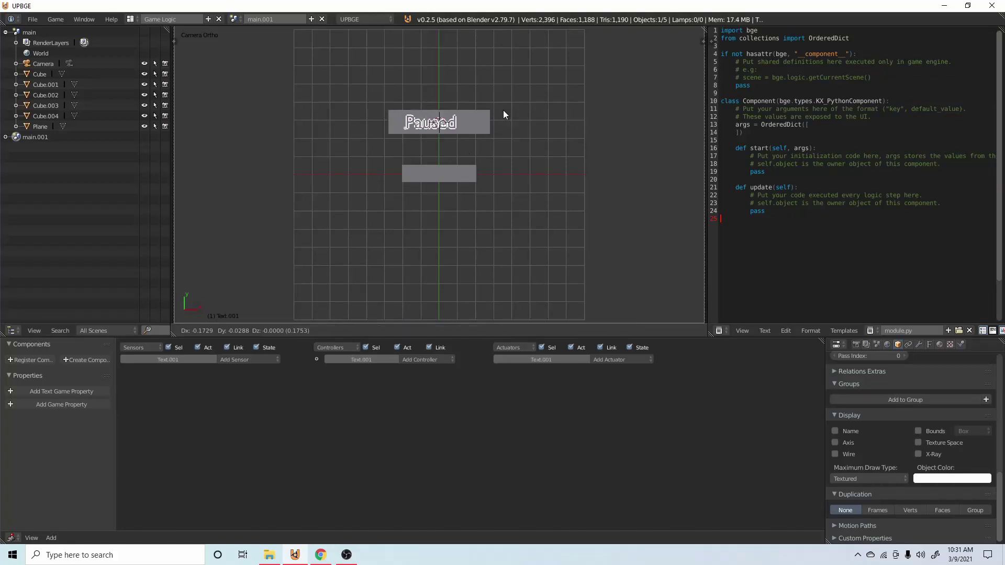
pyautogui.press('y')
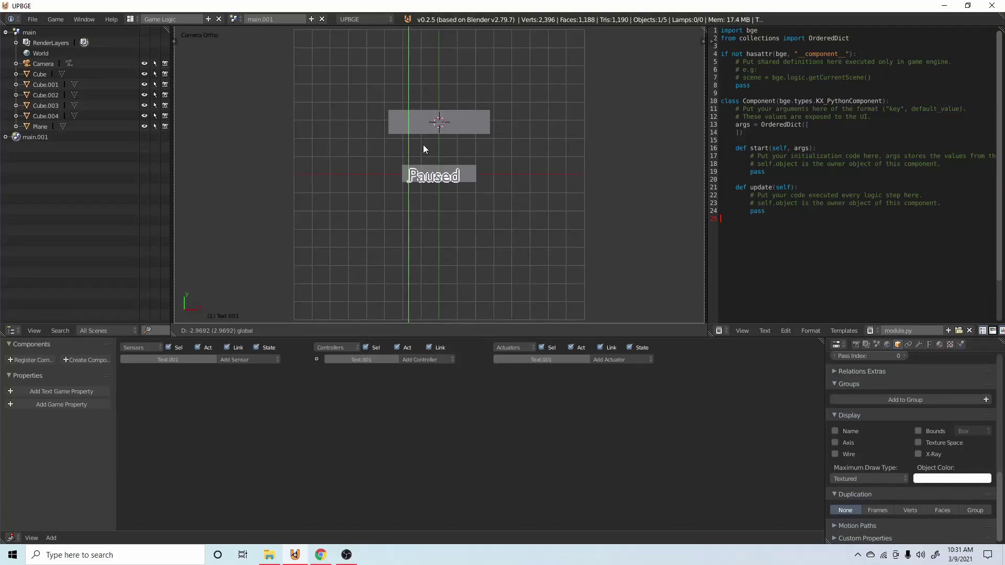
pyautogui.click(424, 143)
# - Test the duplicated text in a game run and change its content to Resume
pyautogui.press('p')
pyautogui.press('Escape')
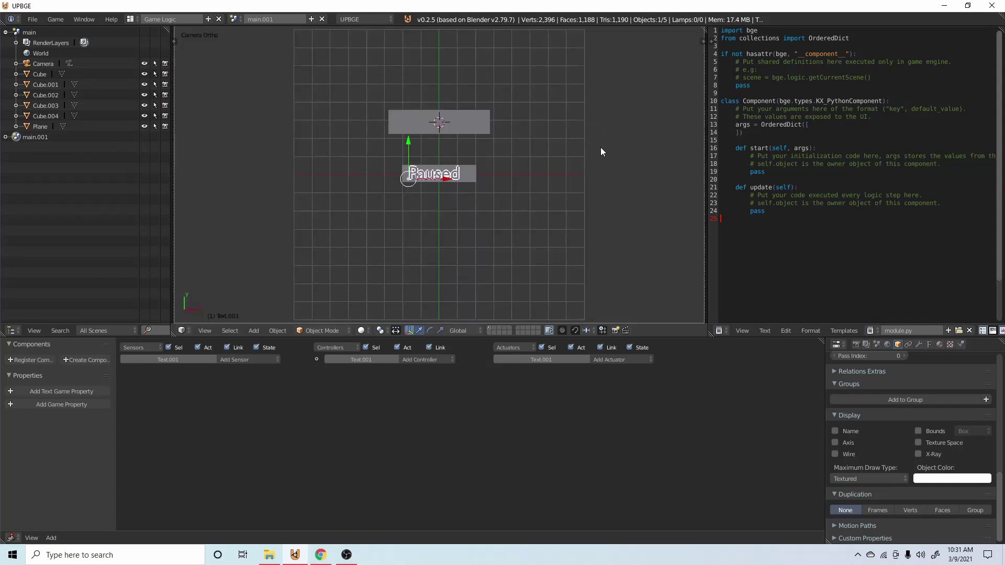
pyautogui.press('Tab')
pyautogui.press('BackSpace')
pyautogui.press('BackSpace')
pyautogui.press('BackSpace')
pyautogui.press('BackSpace')
pyautogui.press('BackSpace')
pyautogui.press('BackSpace')
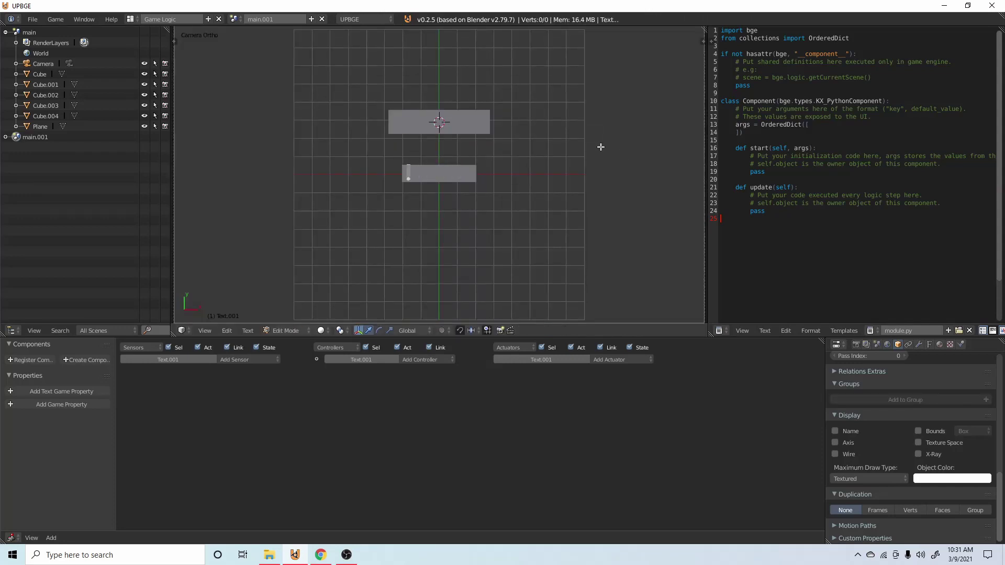
pyautogui.write('Resume')
pyautogui.press('Return')
pyautogui.press('Tab')
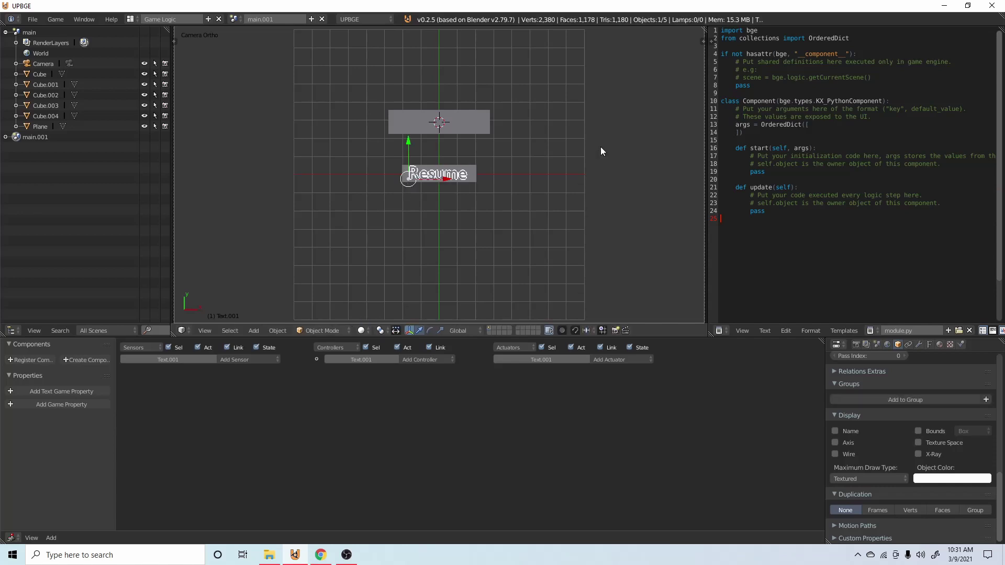
# - Run the game repeatedly to check the Resume text, shifting it along X until it is centred on the lower plane
pyautogui.press('p')
pyautogui.press('Escape')
pyautogui.press('p')
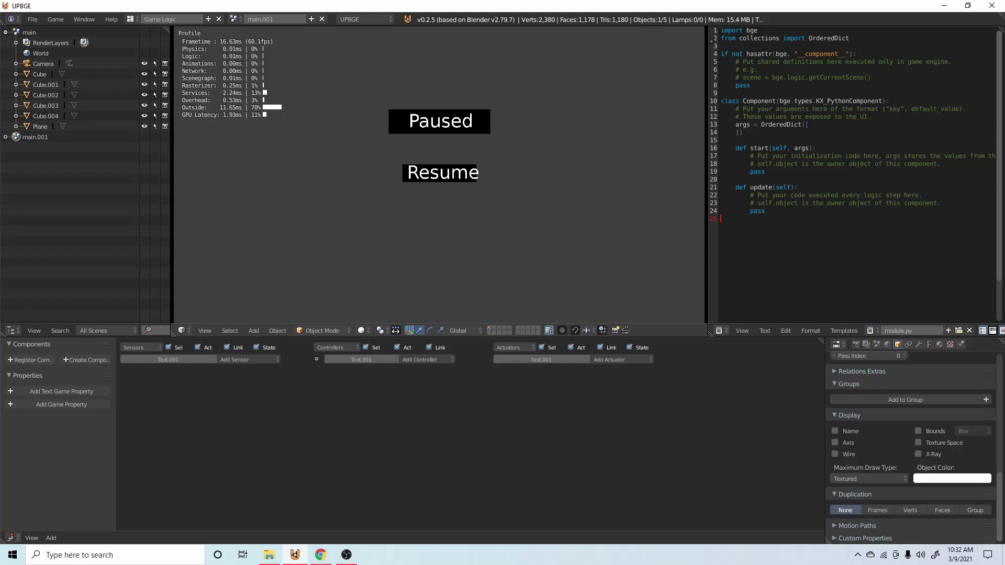
pyautogui.press('Escape')
pyautogui.press('p')
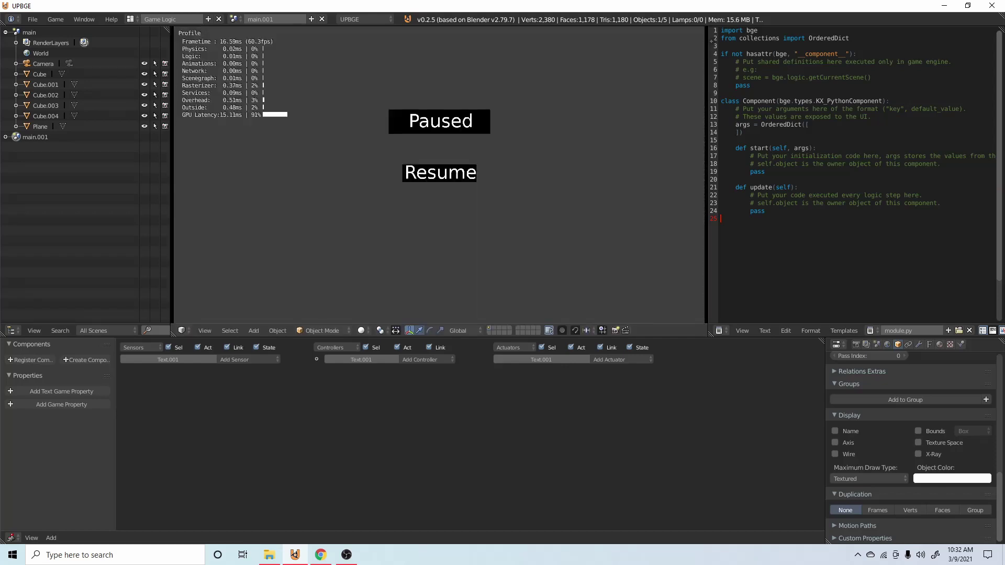
pyautogui.press('Escape')
# - Scale up the plane behind the Resume text slightly and check the fit in a game run
pyautogui.rightClick(477, 178)
pyautogui.press('s')
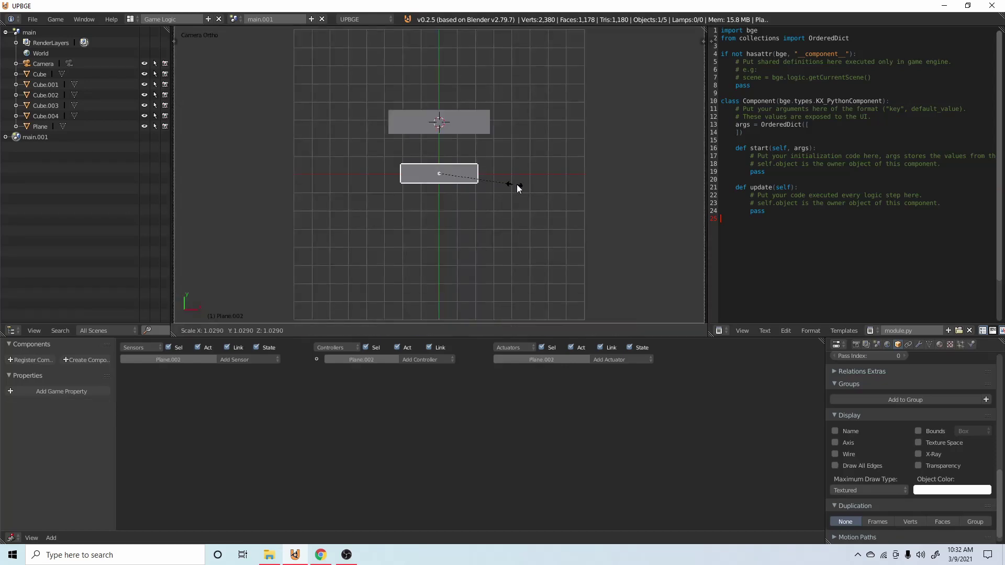
pyautogui.click(523, 186)
pyautogui.press('p')
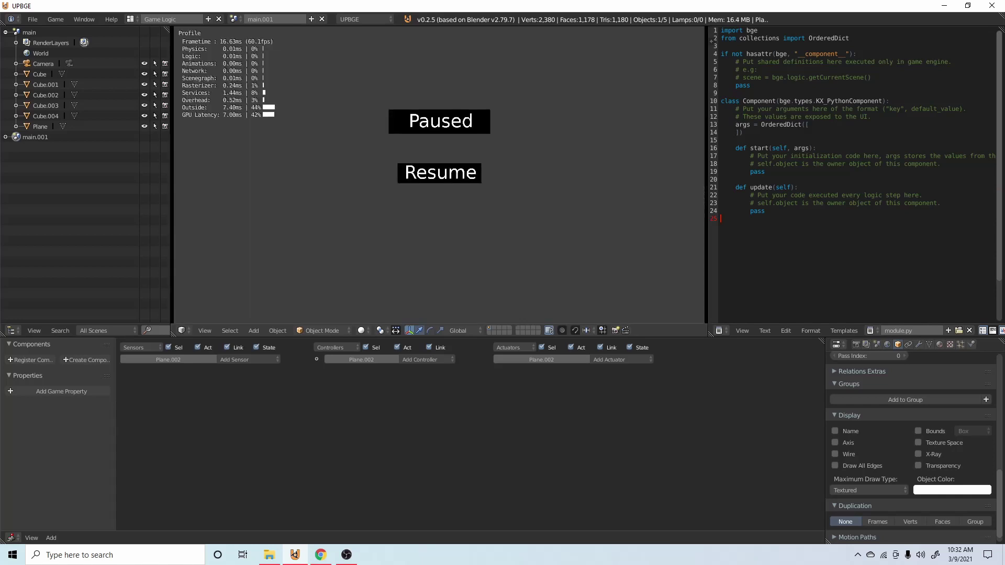
pyautogui.press('Escape')
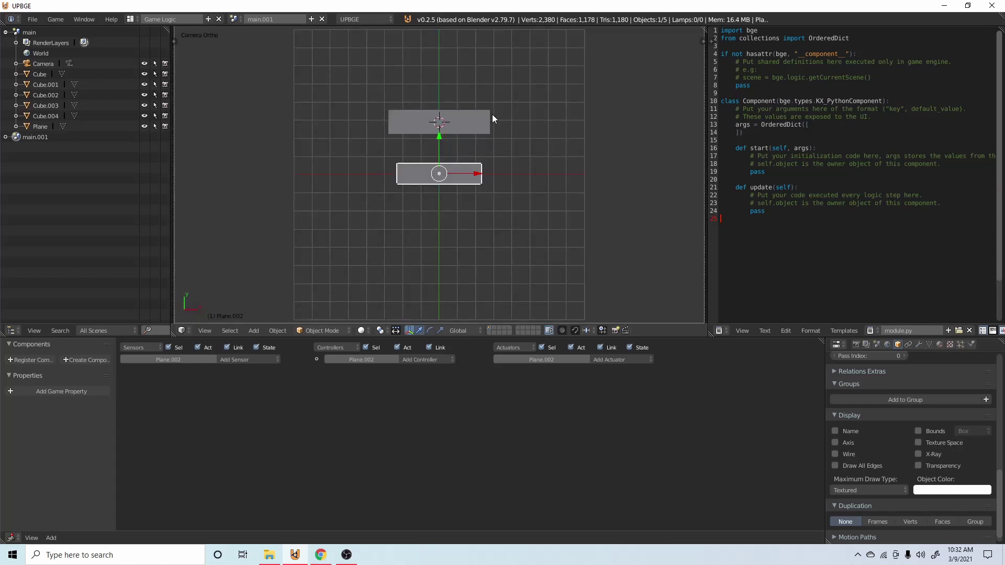
# - Add two Mouse sensors to the Resume plane, one set to Mouse Over and the other to Left Button with Tap enabled
pyautogui.scroll(3, 271, 414)
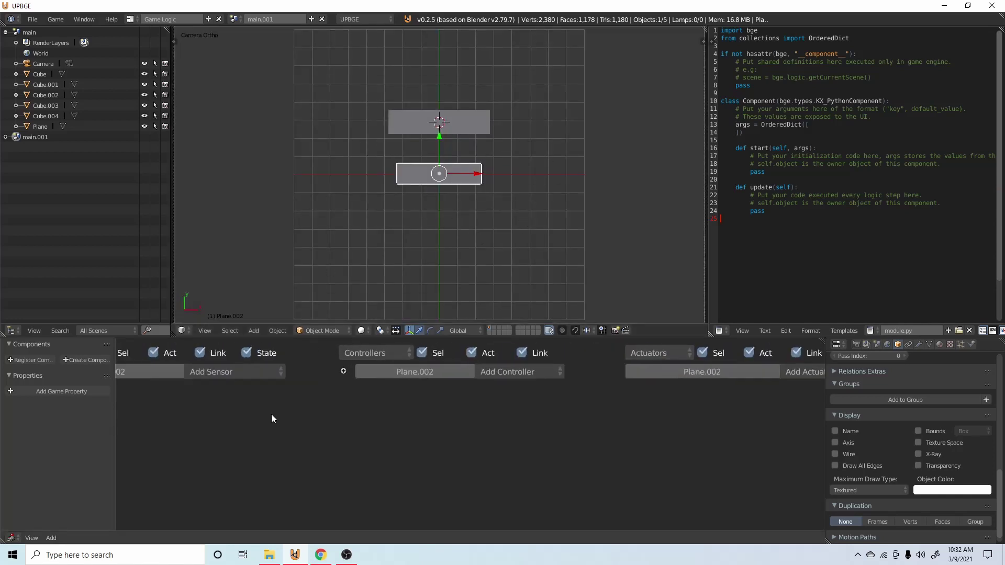
pyautogui.click(310, 371)
pyautogui.click(306, 238)
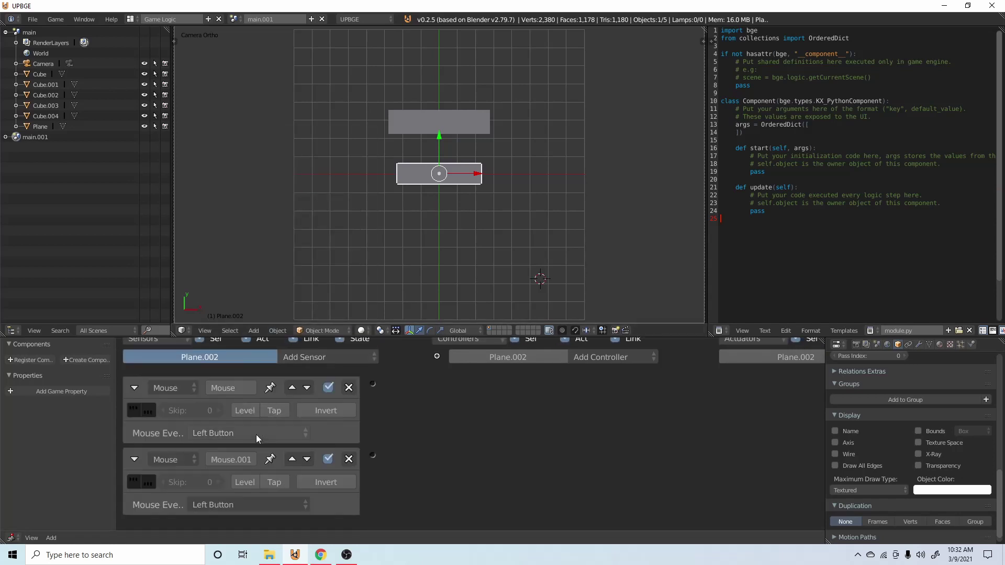
pyautogui.click(227, 433)
pyautogui.click(240, 317)
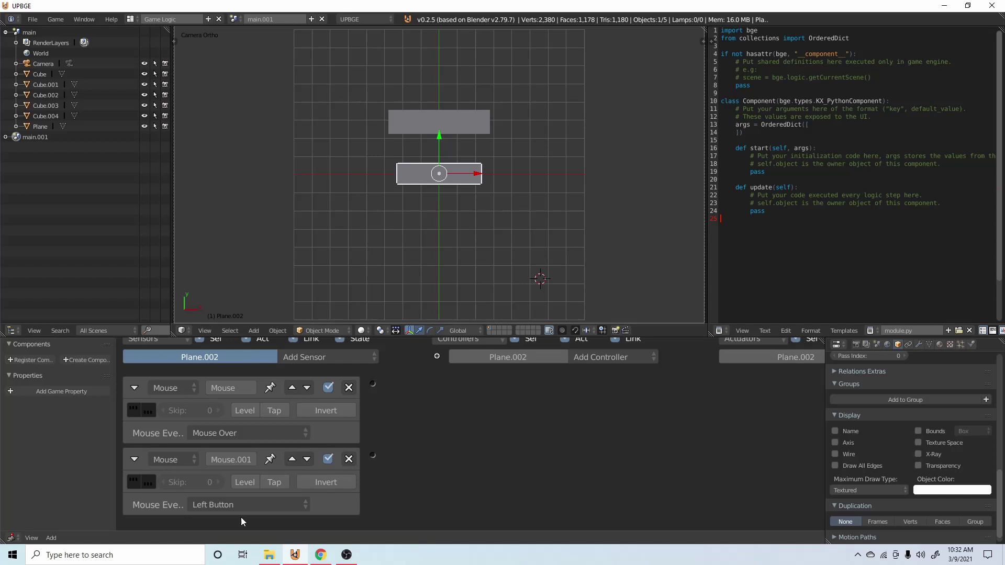
pyautogui.click(274, 482)
# - Add two Scene actuators to the Resume plane
pyautogui.moveTo(635, 415); pyautogui.dragTo(432, 426, button='middle')
pyautogui.click(782, 372)
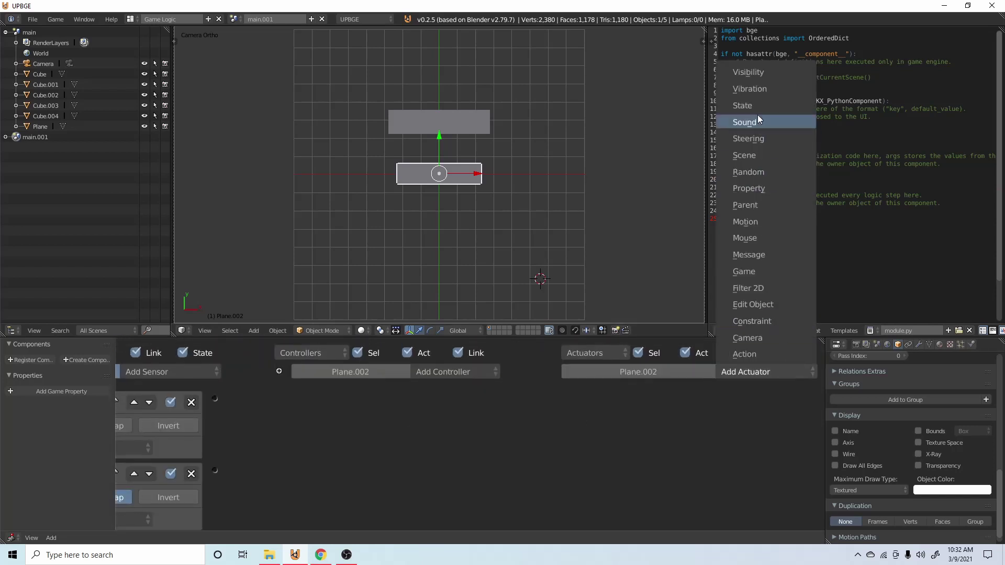
pyautogui.click(762, 156)
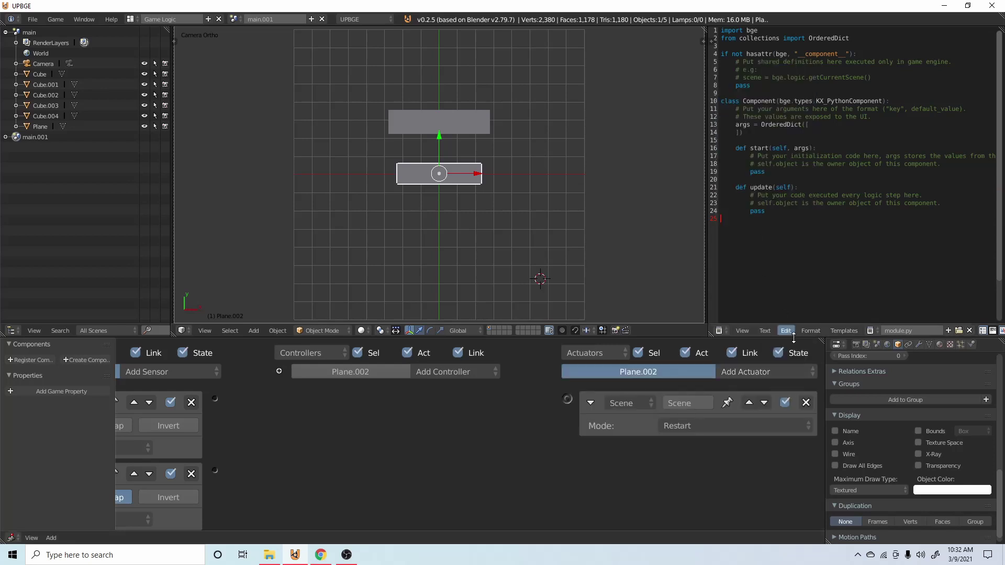
pyautogui.click(778, 371)
pyautogui.click(754, 156)
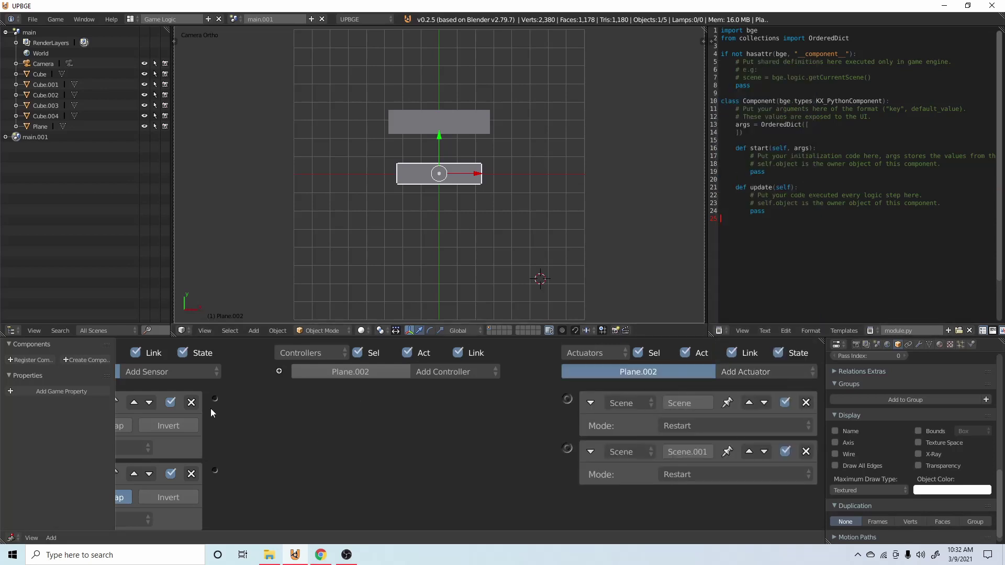
# - Link both Mouse sensors through a single And controller to both Scene actuators
pyautogui.moveTo(215, 399); pyautogui.dragTo(567, 399)
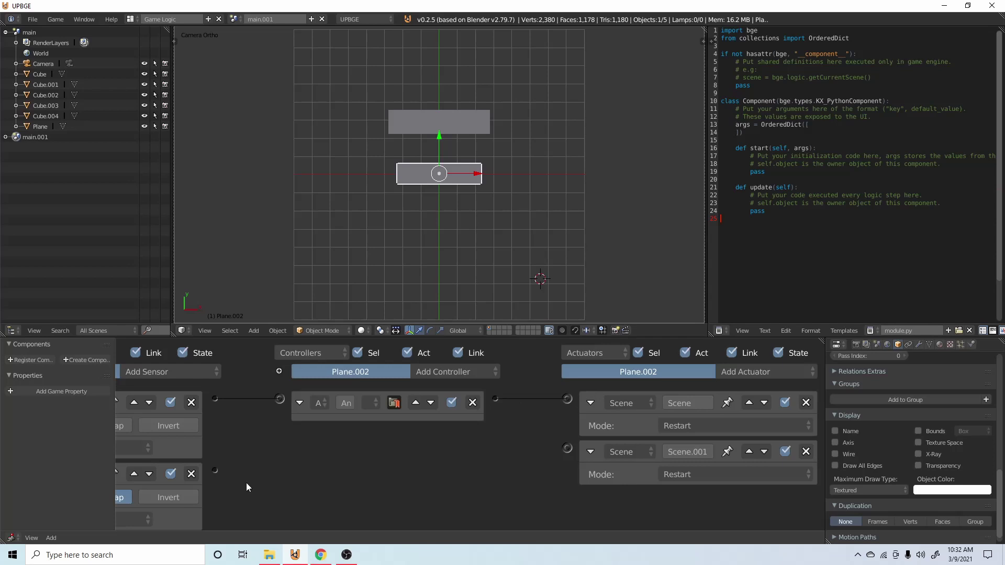
pyautogui.moveTo(215, 470); pyautogui.dragTo(280, 399)
pyautogui.moveTo(235, 438); pyautogui.dragTo(388, 423, button='middle')
pyautogui.moveTo(670, 398); pyautogui.dragTo(560, 413, button='middle')
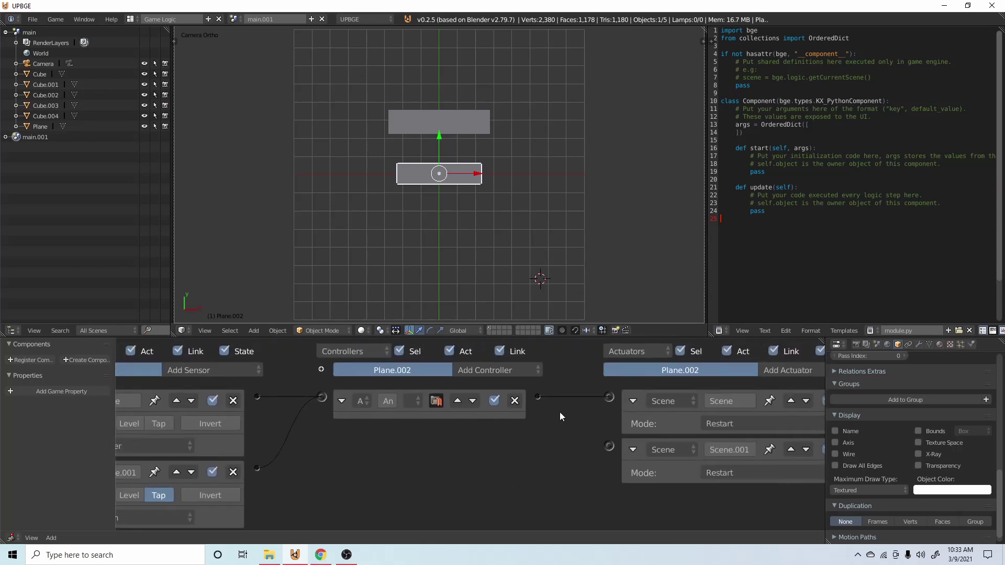
pyautogui.moveTo(538, 399); pyautogui.dragTo(605, 444)
pyautogui.moveTo(593, 458); pyautogui.dragTo(549, 452, button='middle')
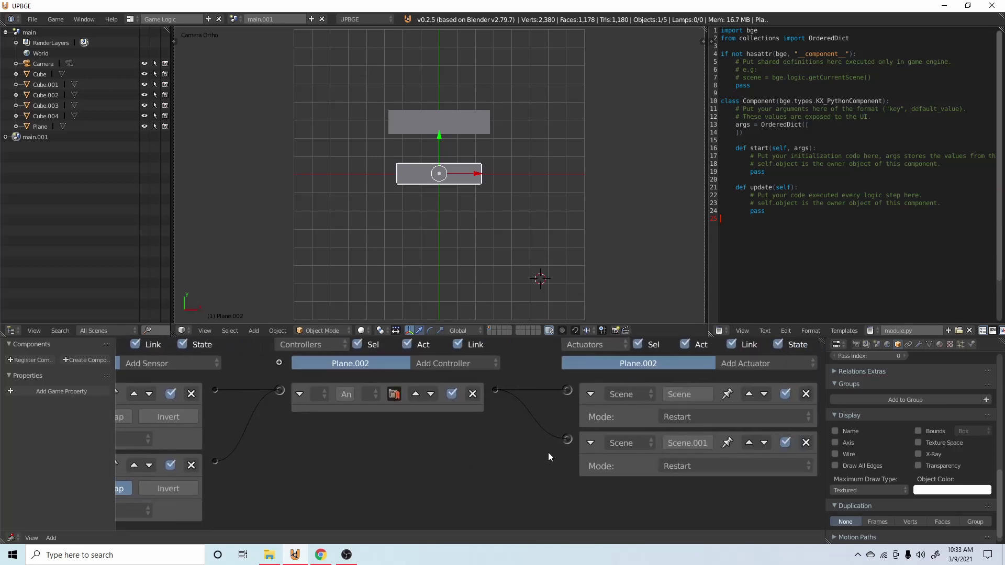
# - Set the first Scene actuator to Remove Scene, rename the current scene to pause, and choose pause as the actuator's scene
pyautogui.click(710, 412)
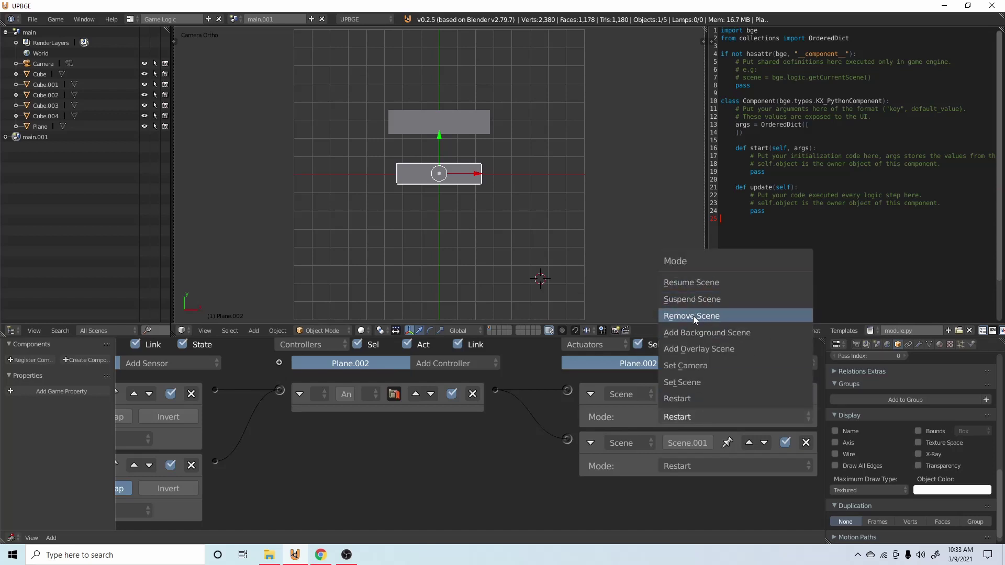
pyautogui.click(693, 316)
pyautogui.click(696, 438)
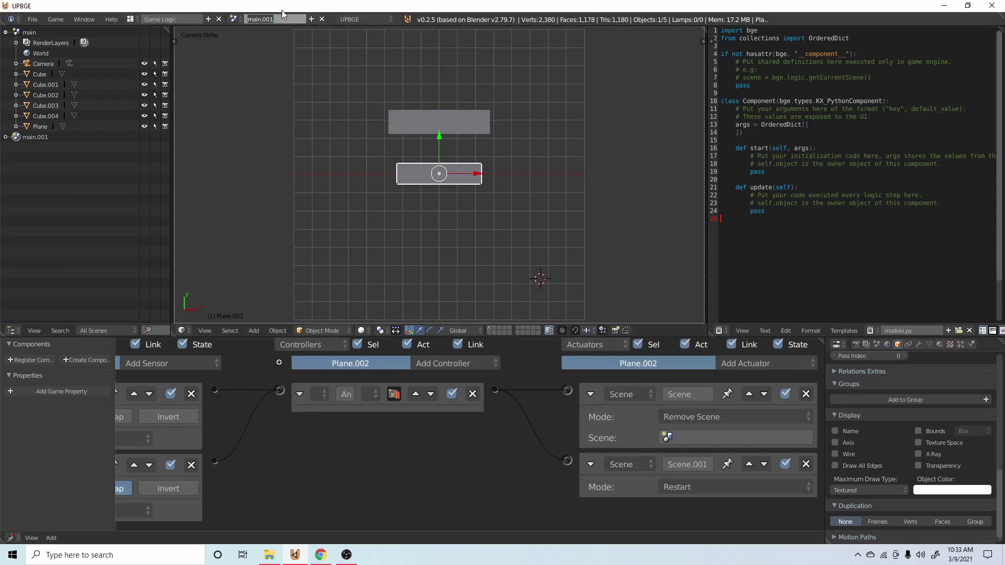
pyautogui.write('pause')
pyautogui.press('Return')
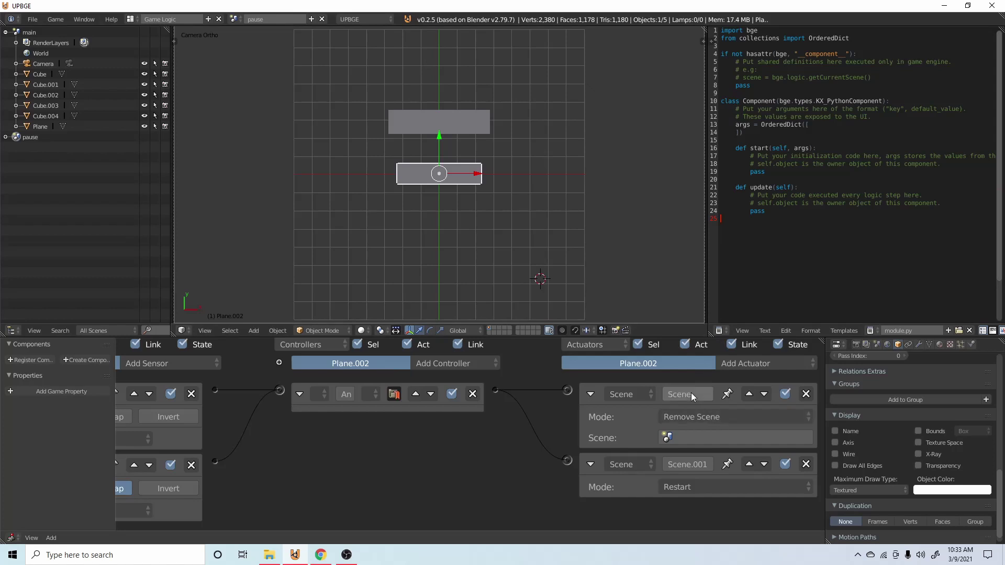
pyautogui.click(696, 437)
pyautogui.click(680, 294)
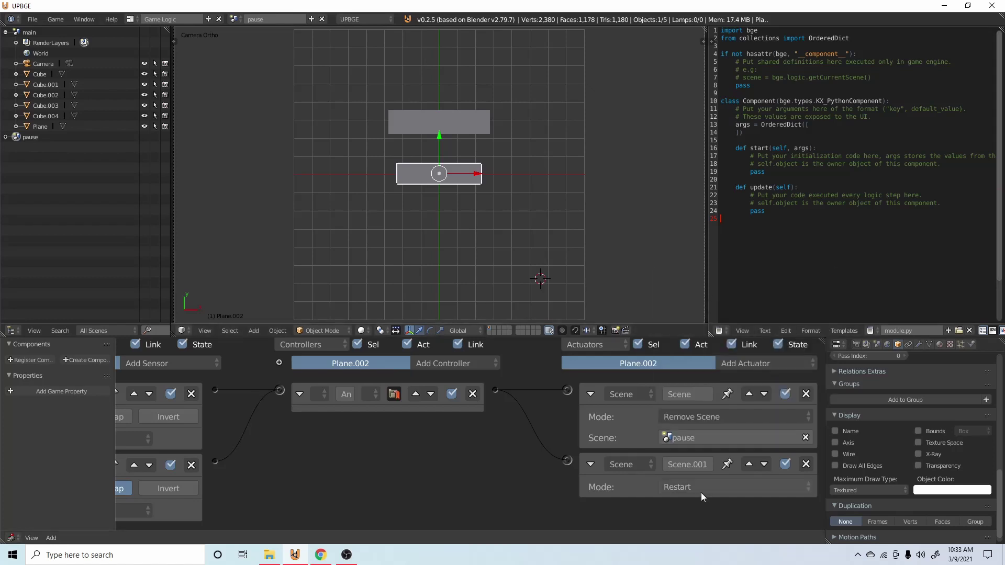
# - Set the second Scene actuator to Resume Scene with main as its scene
pyautogui.click(701, 492)
pyautogui.click(744, 347)
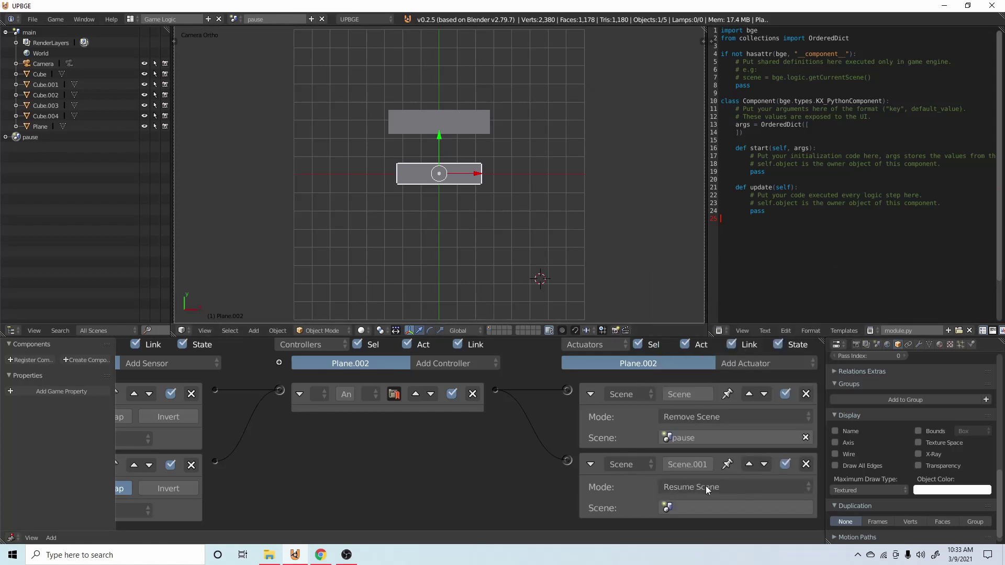
pyautogui.click(701, 506)
pyautogui.click(687, 349)
# - Collapse the Resume plane's Scene actuators, And controller and Mouse sensors
pyautogui.click(590, 396)
pyautogui.click(590, 423)
pyautogui.moveTo(508, 436); pyautogui.dragTo(638, 431, button='middle')
pyautogui.click(432, 387)
pyautogui.moveTo(465, 437); pyautogui.dragTo(492, 436, button='middle')
pyautogui.click(134, 388)
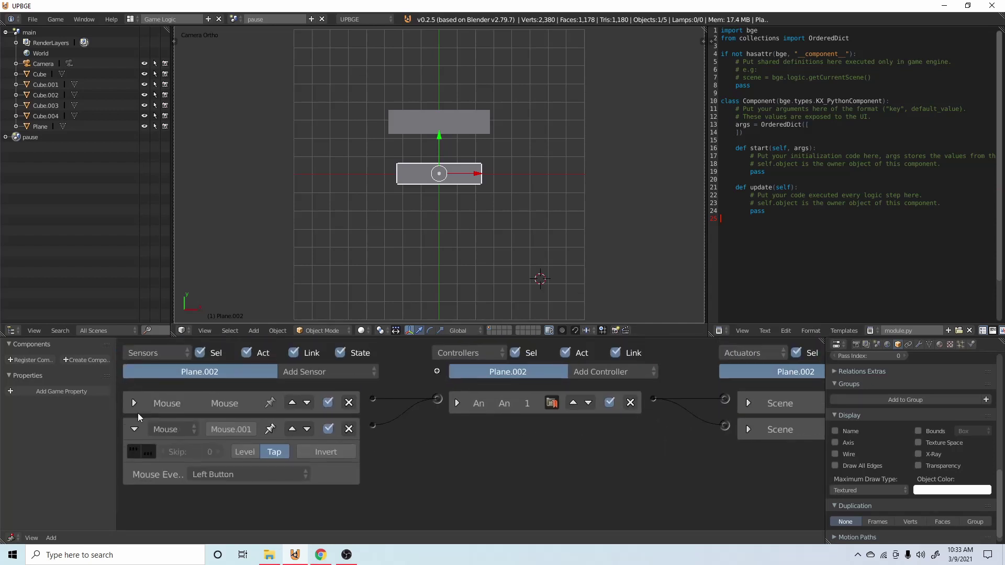
pyautogui.click(134, 429)
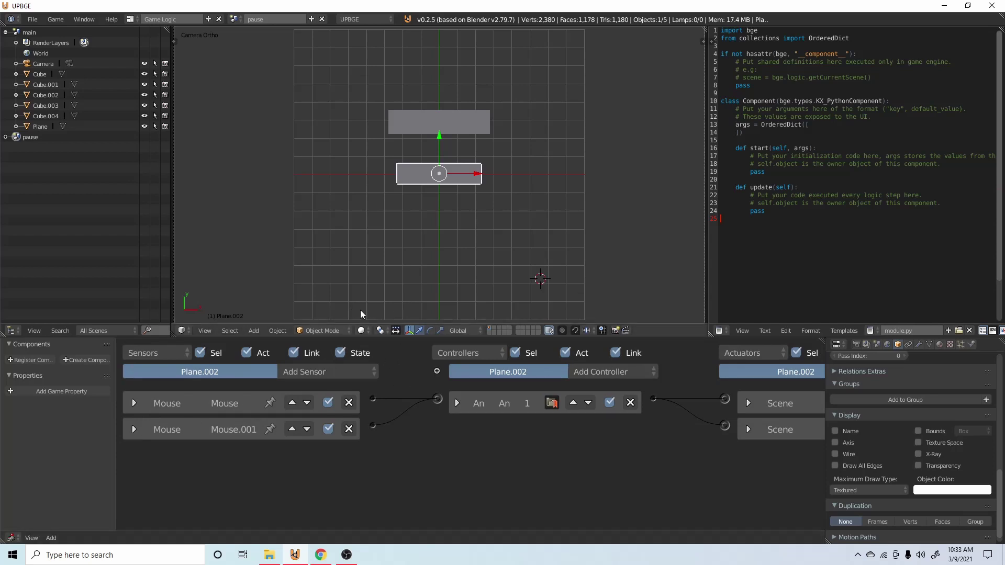
# - Give the pause scene's camera an Always sensor linked through an And controller to a Mouse actuator in Visibility mode with Visible on
pyautogui.scroll(-2, 362, 308)
pyautogui.rightClick(404, 277)
pyautogui.click(338, 372)
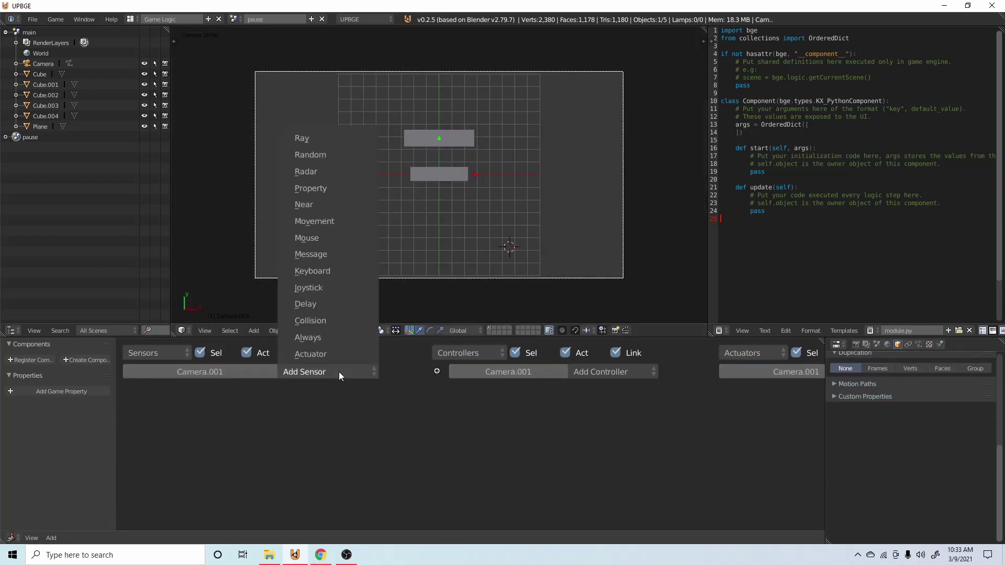
pyautogui.click(320, 337)
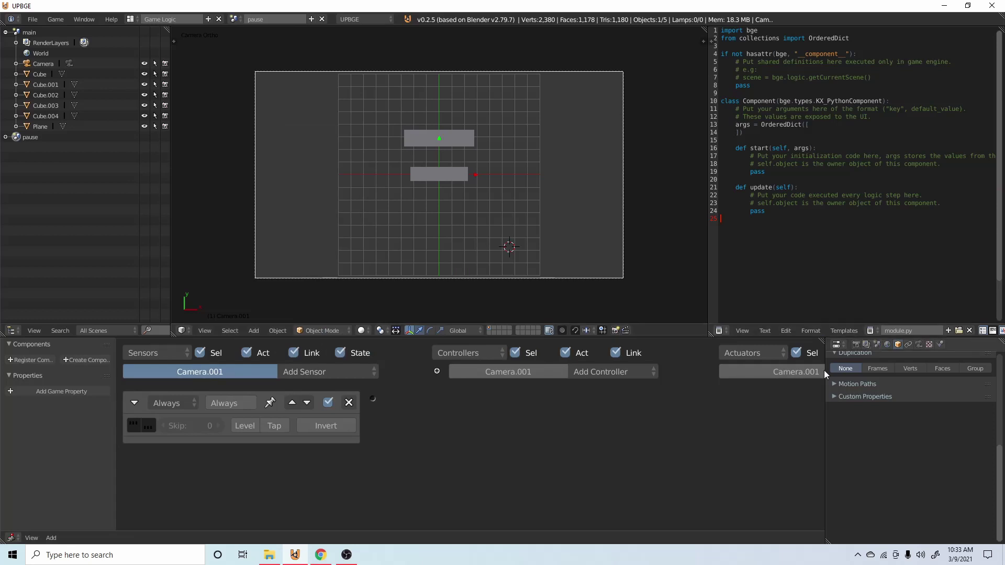
pyautogui.scroll(-2, 759, 370)
pyautogui.click(697, 364)
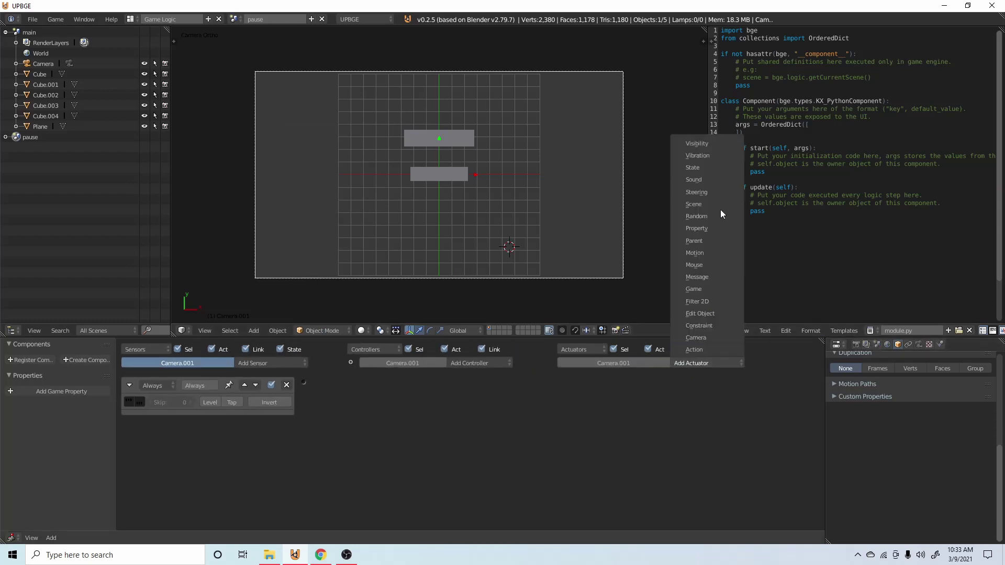
pyautogui.click(708, 263)
pyautogui.moveTo(304, 383); pyautogui.dragTo(561, 383)
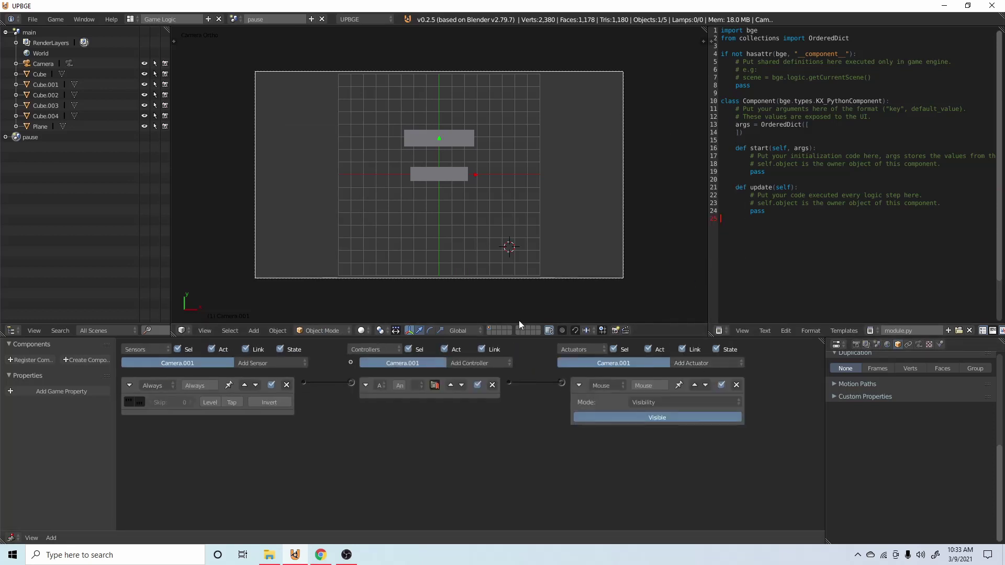
# - Run the pause scene in the game engine, try its Resume button with the cursor, and stop the game
pyautogui.press('p')
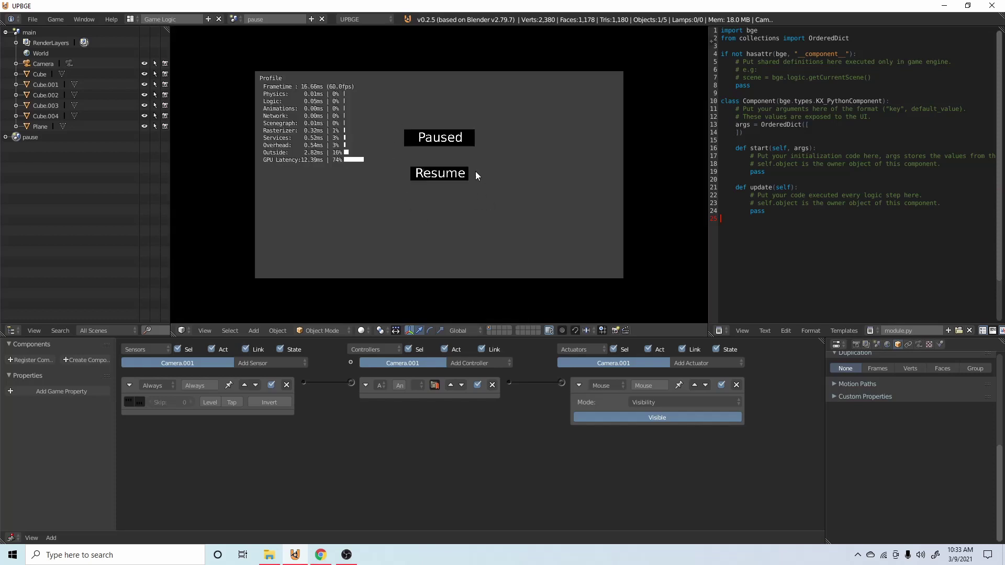
pyautogui.click(433, 175)
pyautogui.press('Escape')
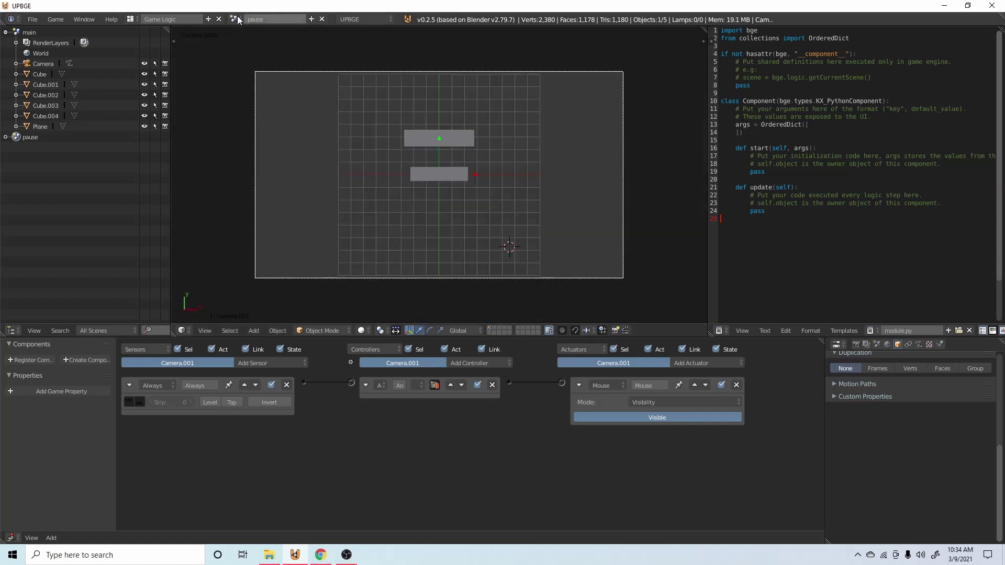
# - In the main scene, display the camera's second logic state and include both states 1 and 2 in its initial states
pyautogui.click(234, 19)
pyautogui.click(246, 33)
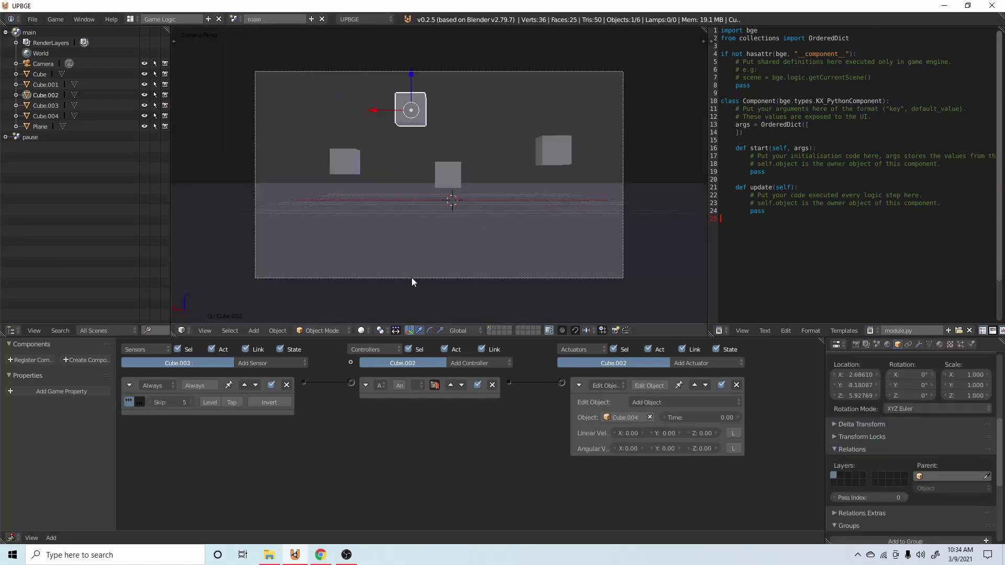
pyautogui.rightClick(485, 279)
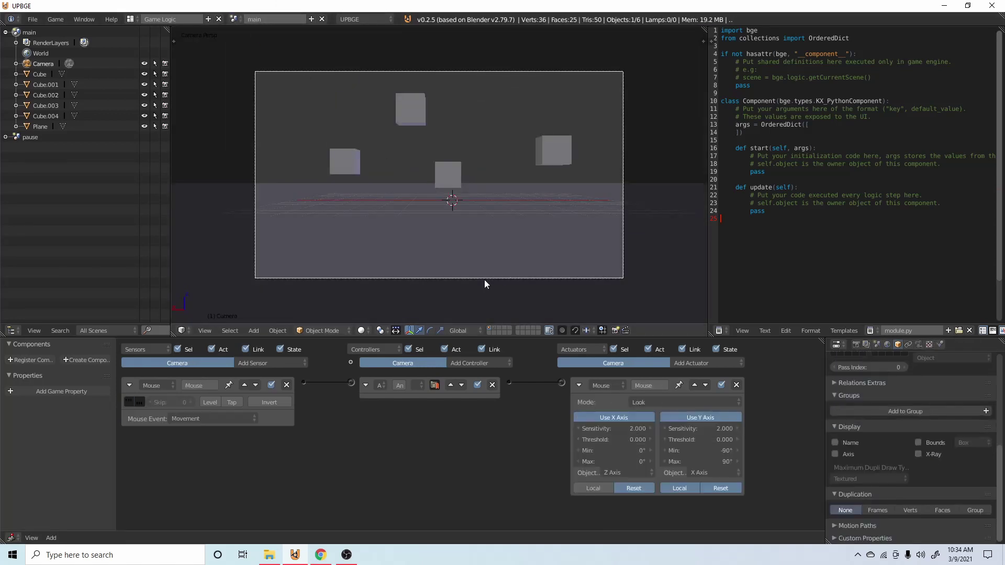
pyautogui.click(349, 363)
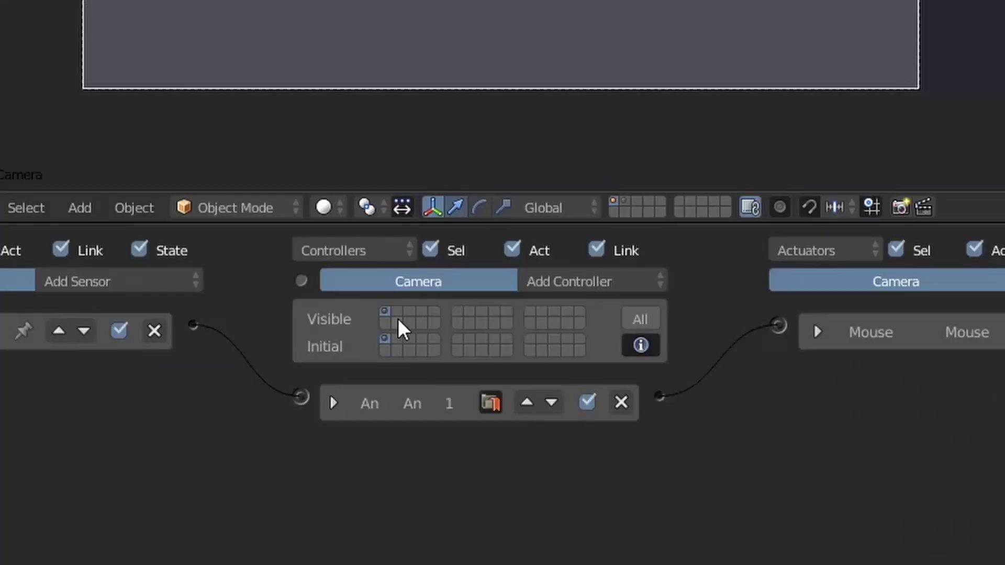
pyautogui.click(393, 377)
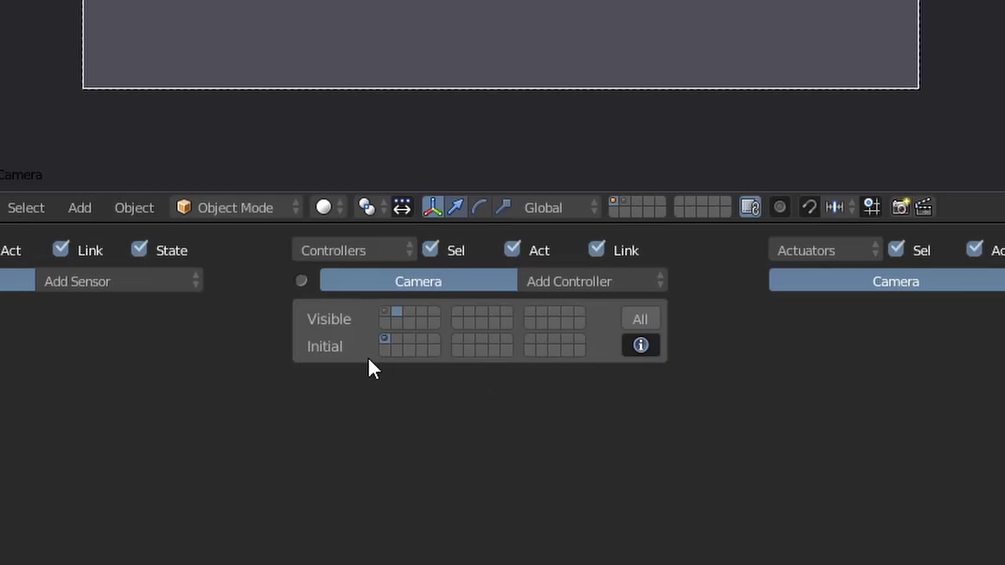
pyautogui.click(396, 339)
# - Add a Keyboard sensor to the main camera with P as its key
pyautogui.click(69, 284)
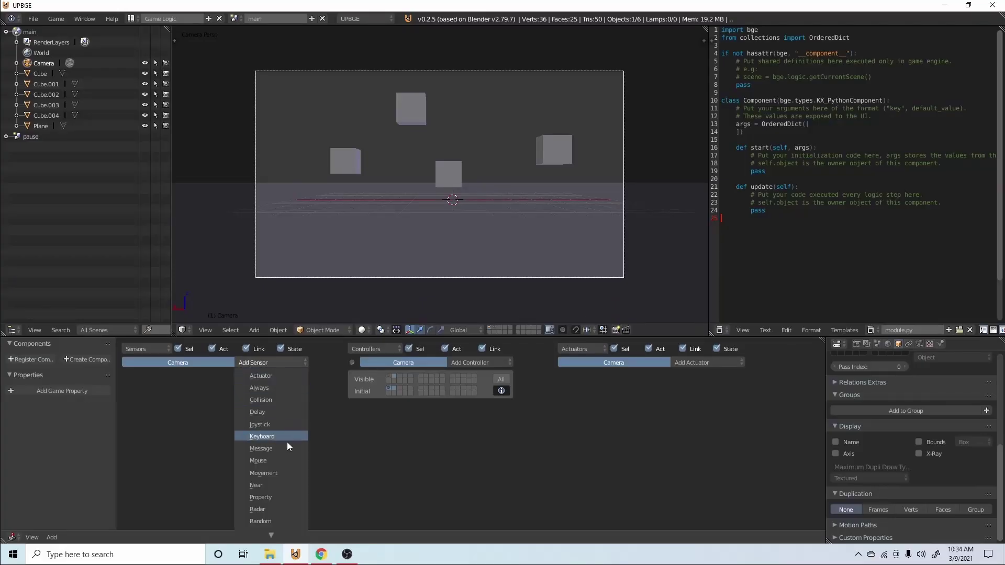
pyautogui.click(287, 438)
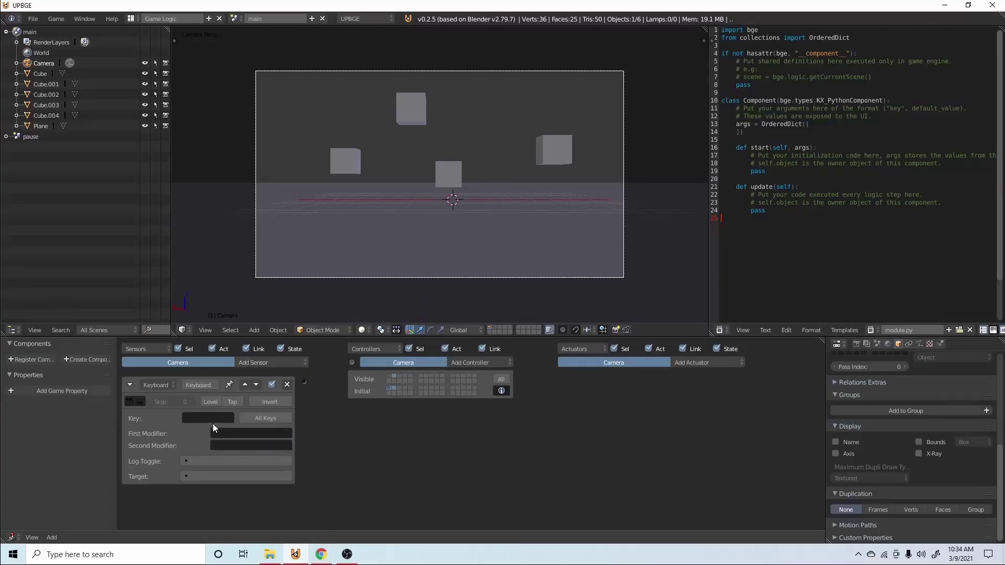
pyautogui.press('p')
# - Add two Scene actuators to the main camera and link the Keyboard sensor to both through one And controller
pyautogui.click(716, 362)
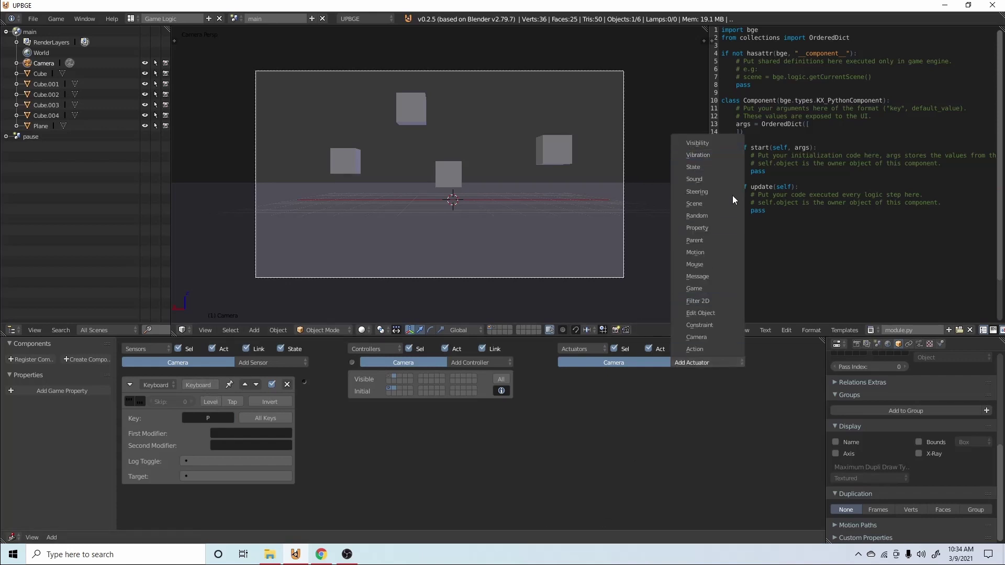
pyautogui.click(705, 203)
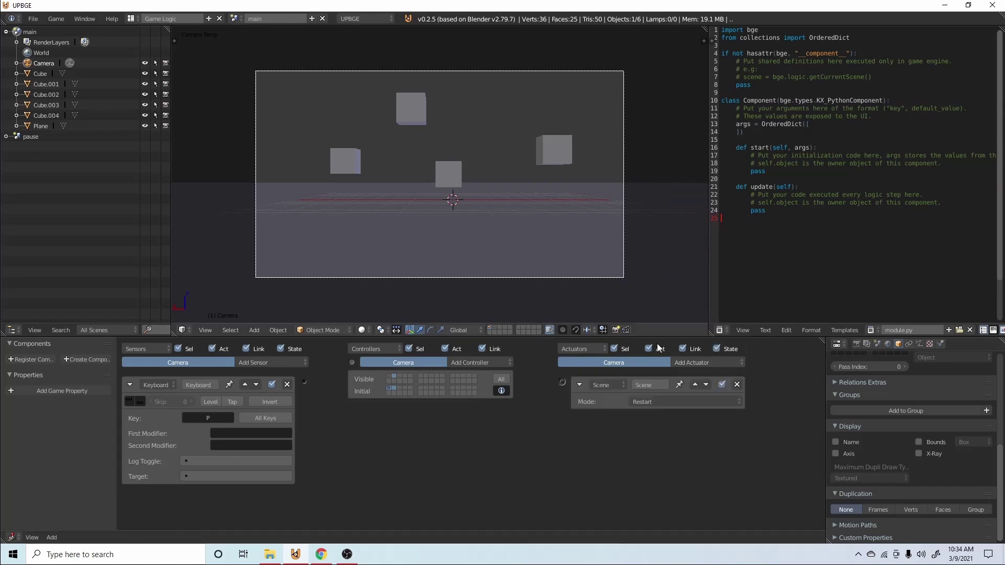
pyautogui.click(716, 361)
pyautogui.click(700, 203)
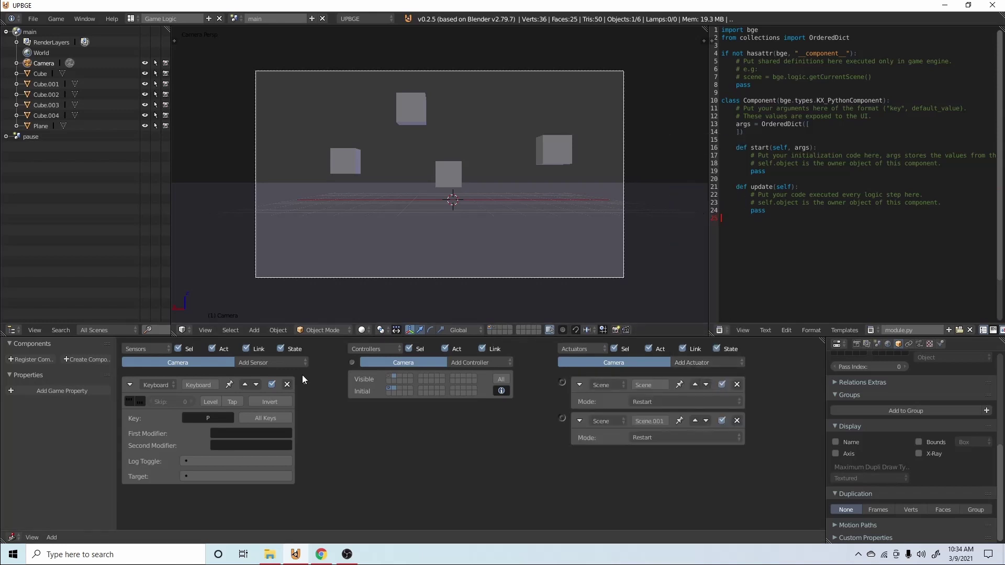
pyautogui.moveTo(305, 382); pyautogui.dragTo(562, 382)
pyautogui.moveTo(509, 413); pyautogui.dragTo(562, 418)
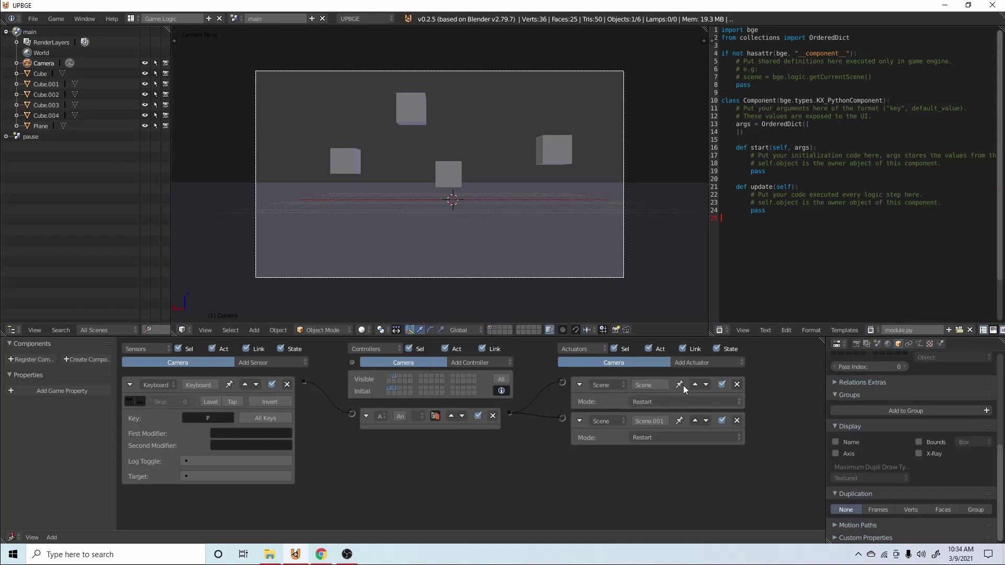
# - Set the first Scene actuator to Suspend Scene with main as its scene
pyautogui.click(688, 403)
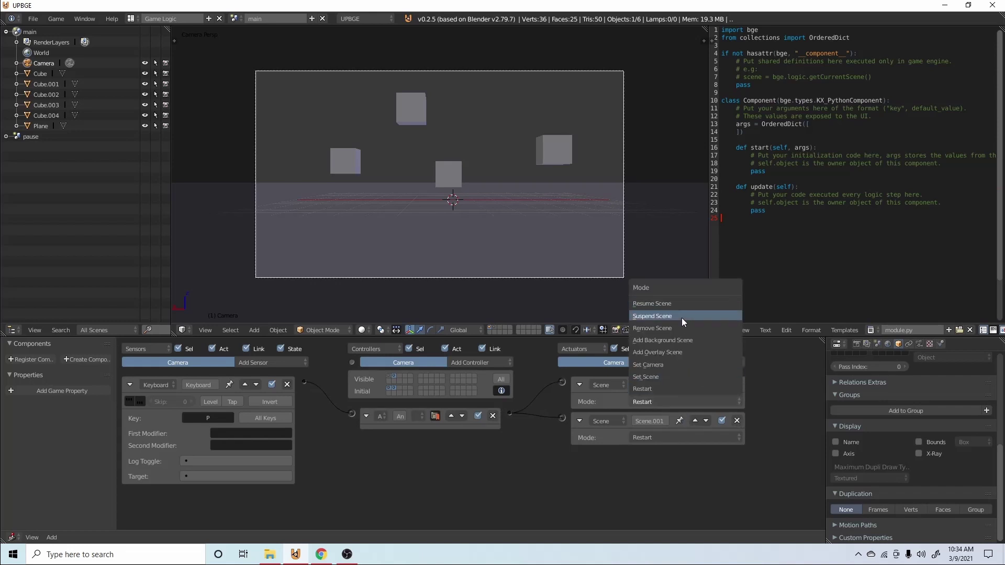
pyautogui.click(682, 317)
pyautogui.click(669, 413)
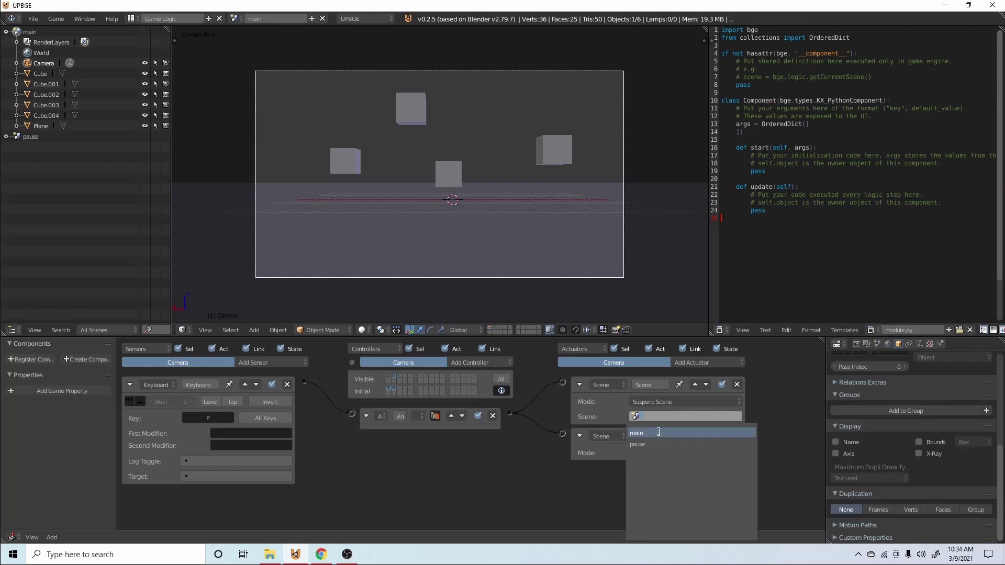
pyautogui.click(658, 432)
# - Set the second Scene actuator to Add Overlay Scene with pause as its scene
pyautogui.click(651, 453)
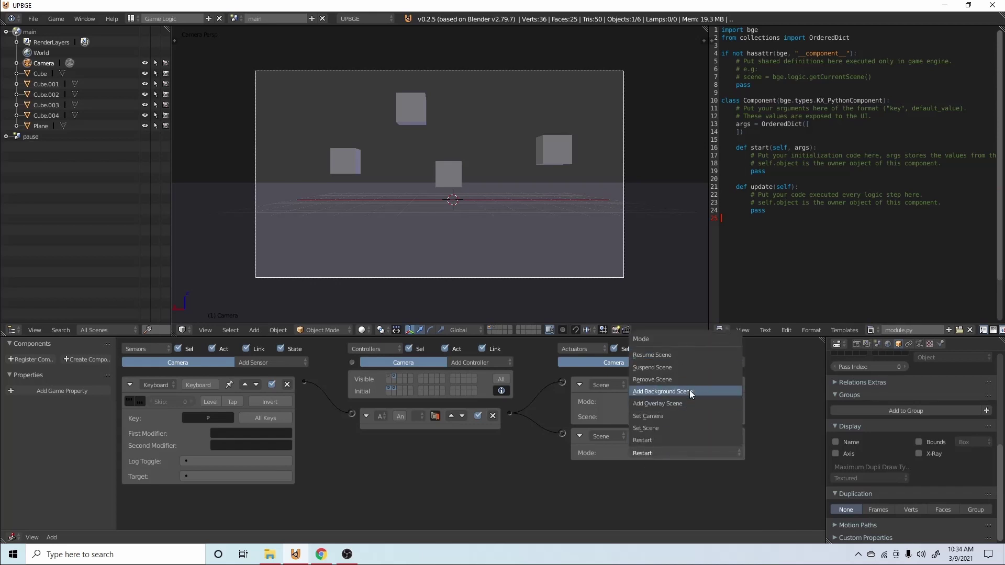
pyautogui.click(680, 404)
pyautogui.click(681, 468)
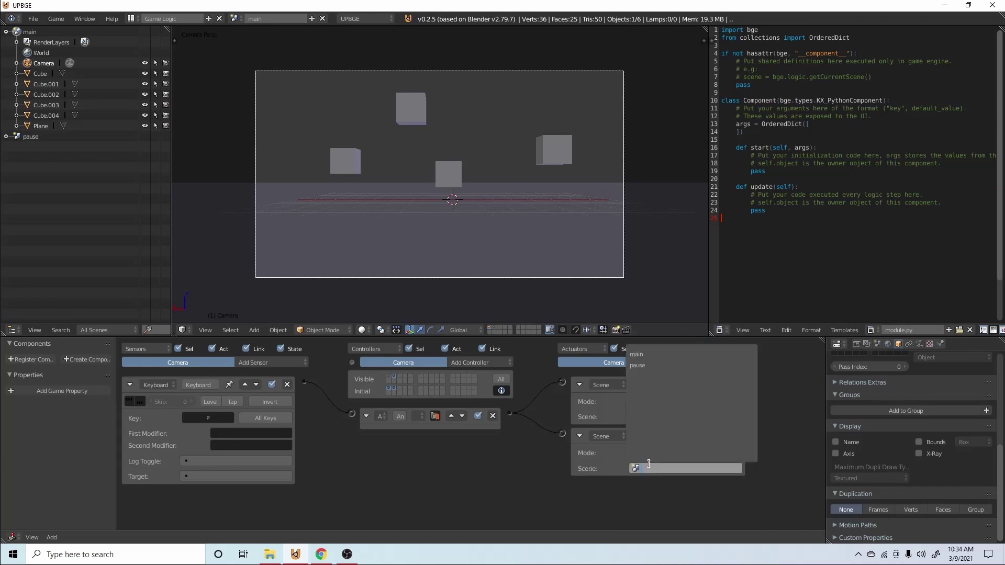
pyautogui.click(671, 367)
pyautogui.hotkey('ctrl', 's')
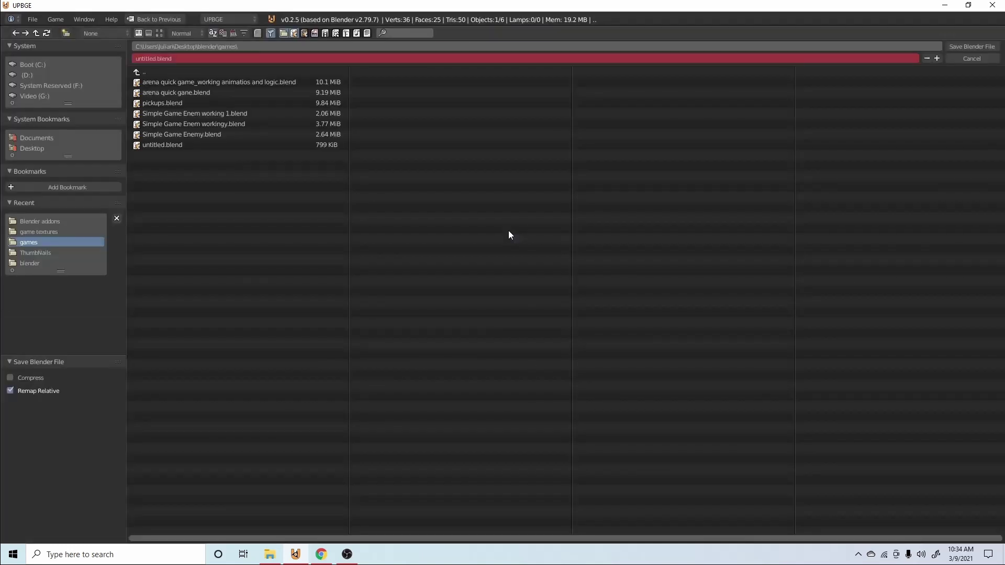
pyautogui.press('Escape')
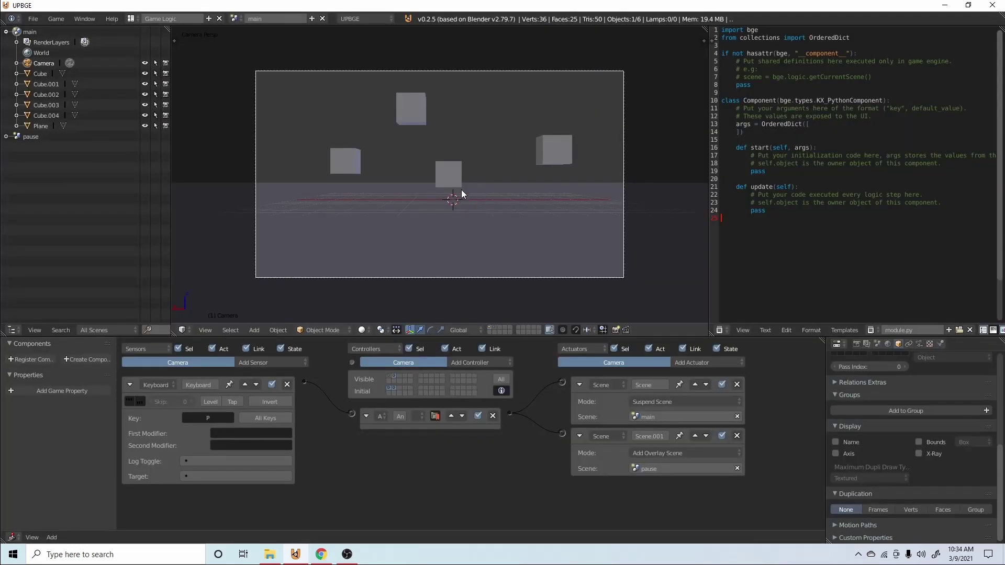
# - Run the main scene, pause it with P, continue through the Resume button, and stop the game
pyautogui.press('p')
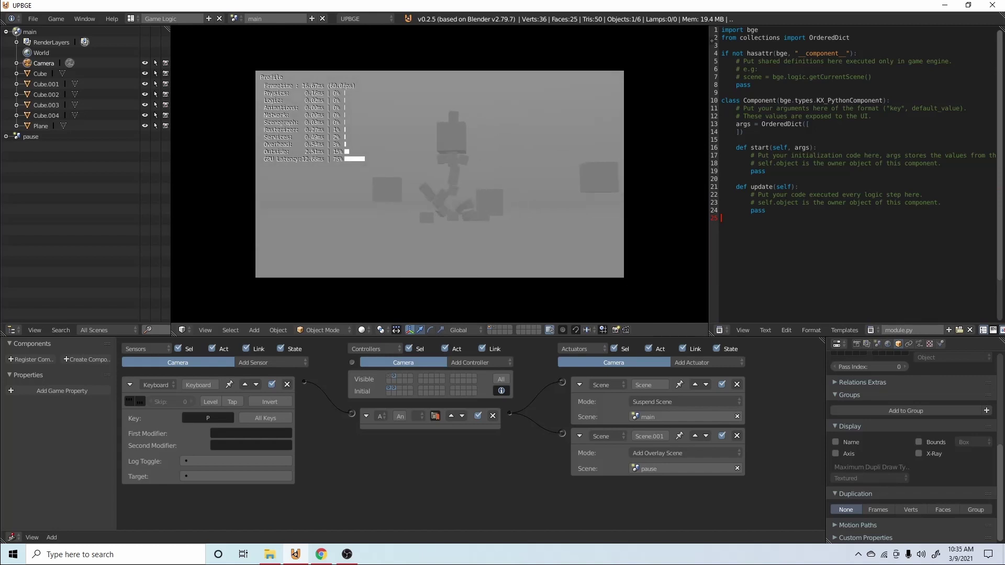
pyautogui.press('p')
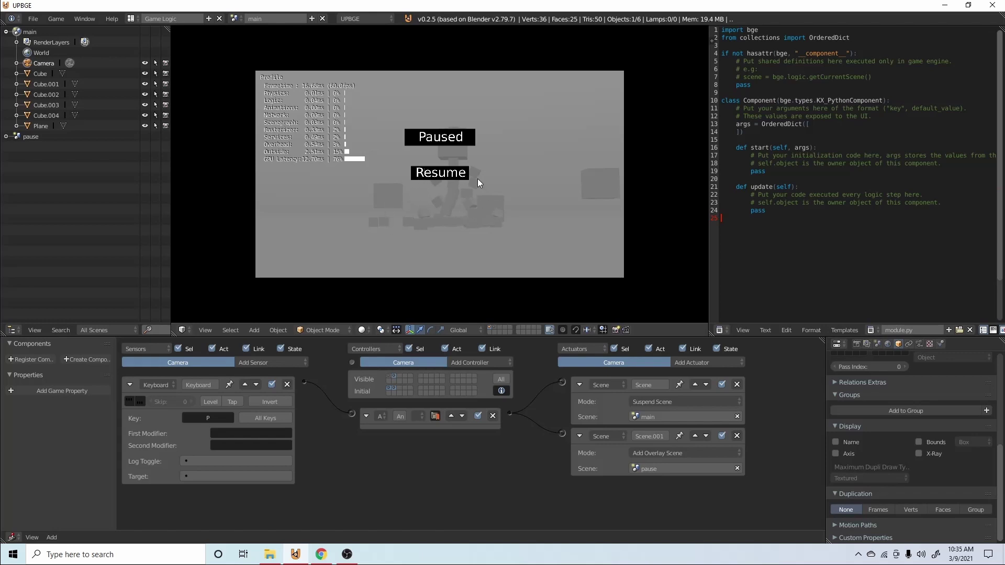
pyautogui.click(439, 174)
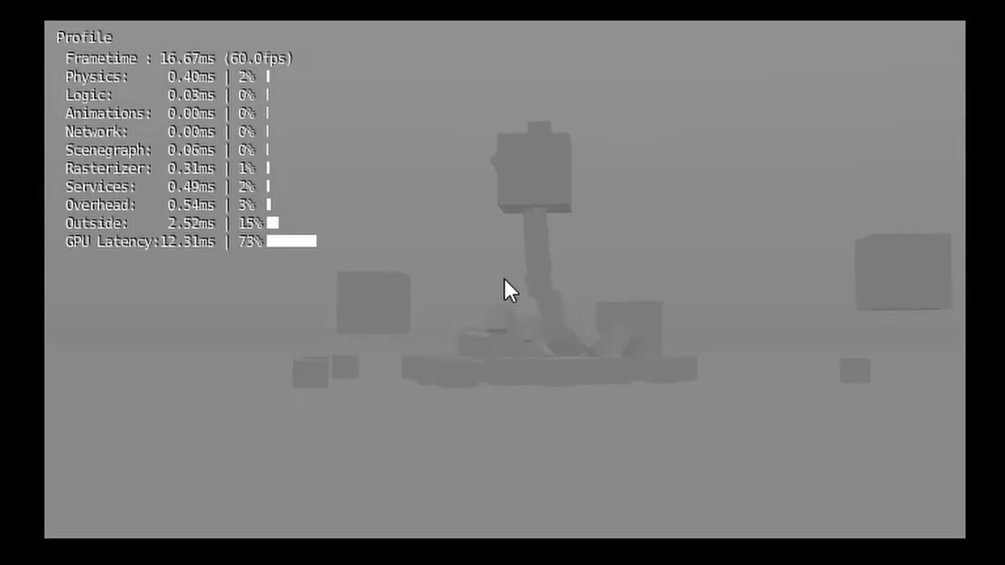
pyautogui.press('Escape')
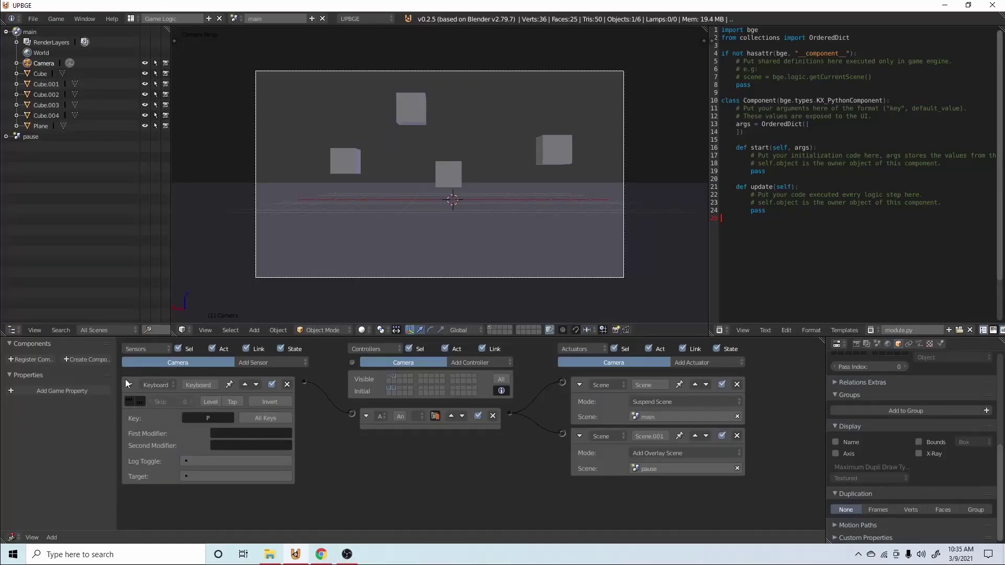
# - Collapse the main camera's Keyboard sensor, And controller and both Scene actuators
pyautogui.click(129, 384)
pyautogui.click(366, 417)
pyautogui.click(580, 436)
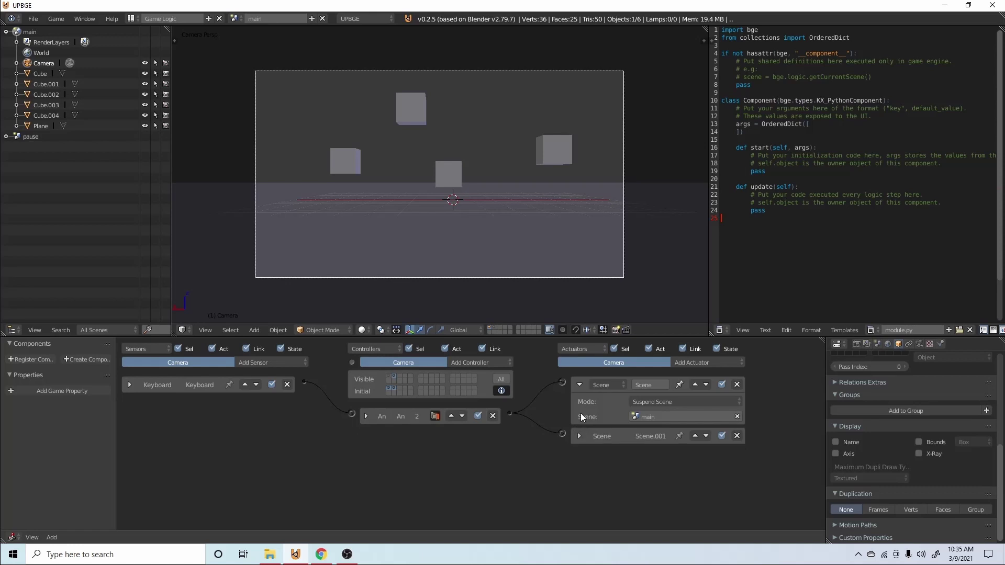
pyautogui.click(580, 385)
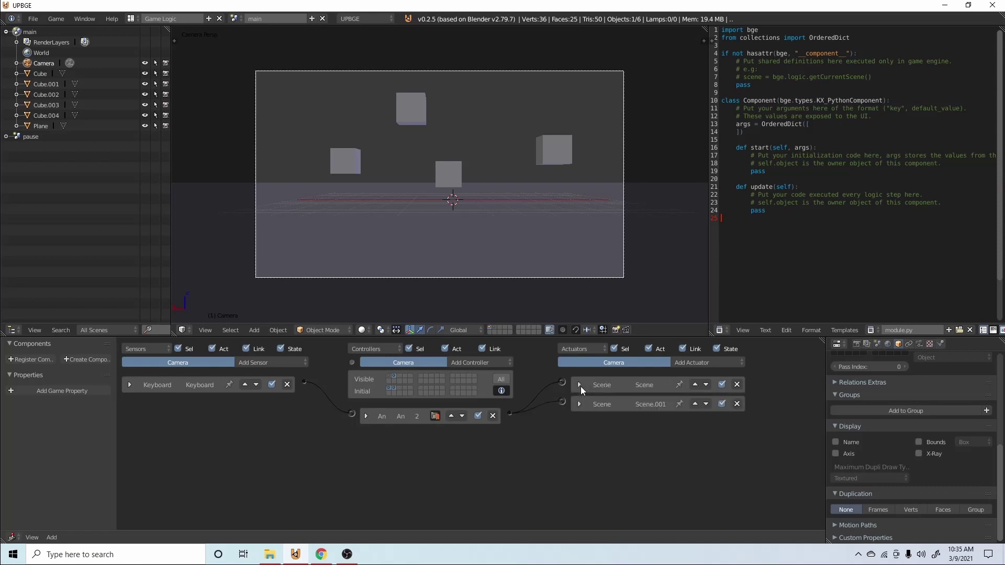
# - Add an Always sensor to the main camera's second state and link it to a new Mouse Visibility actuator with Visible off
pyautogui.click(247, 364)
pyautogui.click(269, 387)
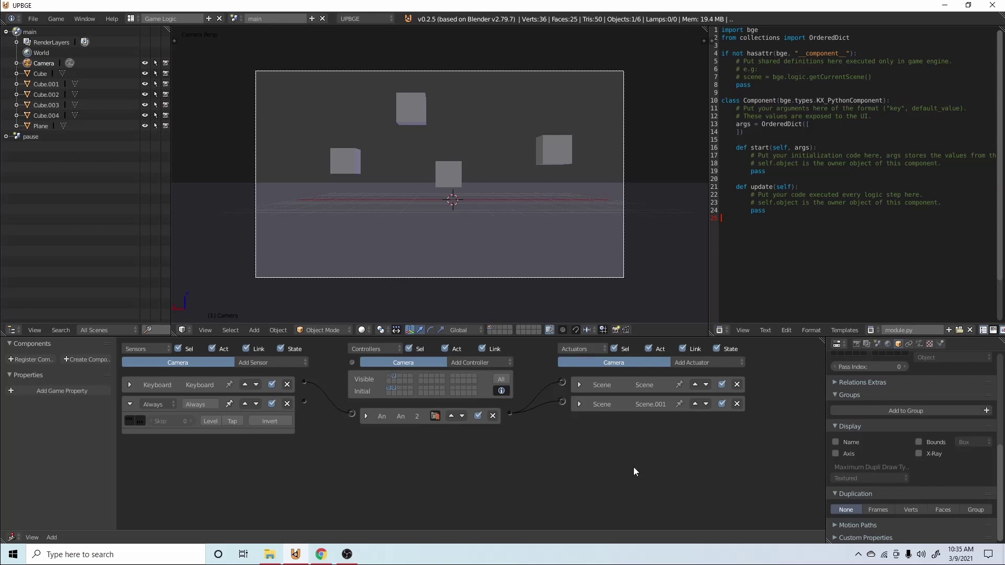
pyautogui.click(707, 361)
pyautogui.click(714, 267)
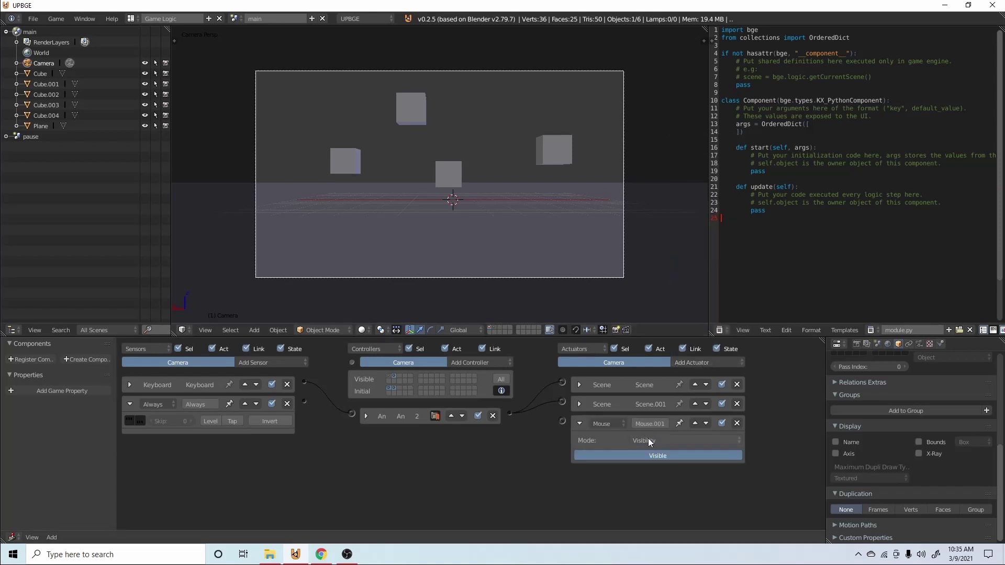
pyautogui.click(651, 454)
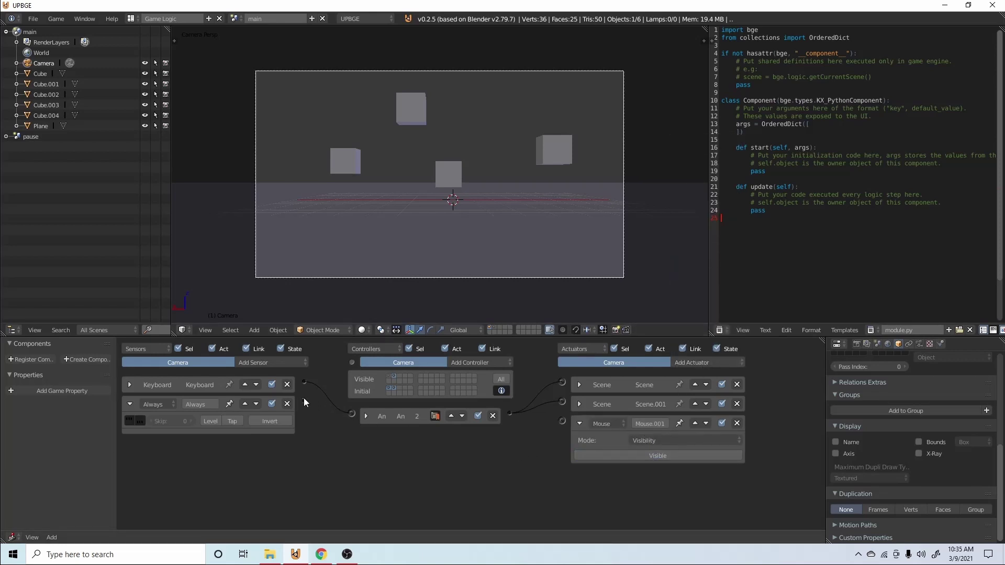
pyautogui.moveTo(304, 401); pyautogui.dragTo(563, 422)
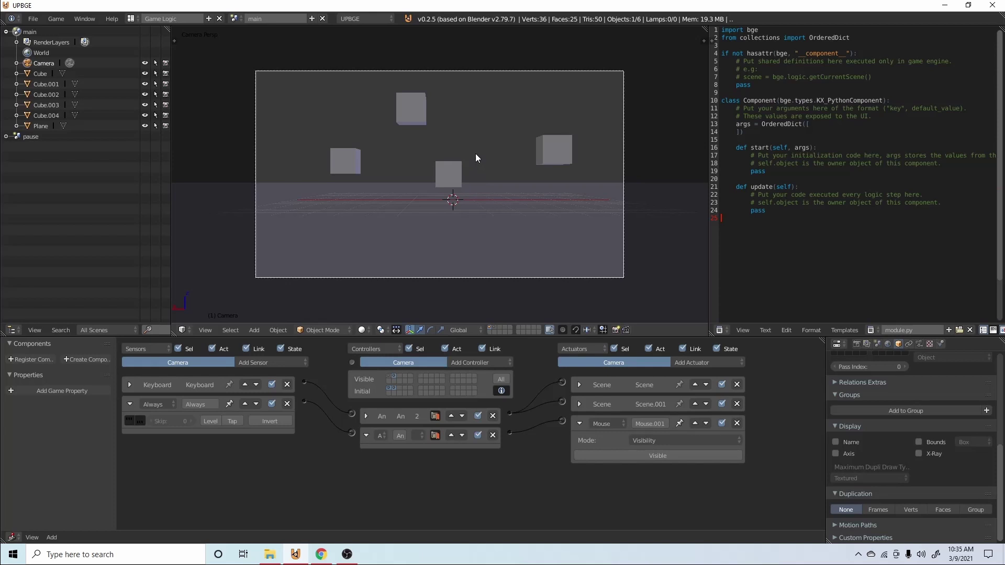
# - Run the main scene again and test the cursor visibility by pausing with P and resuming through the Resume button
pyautogui.press('p')
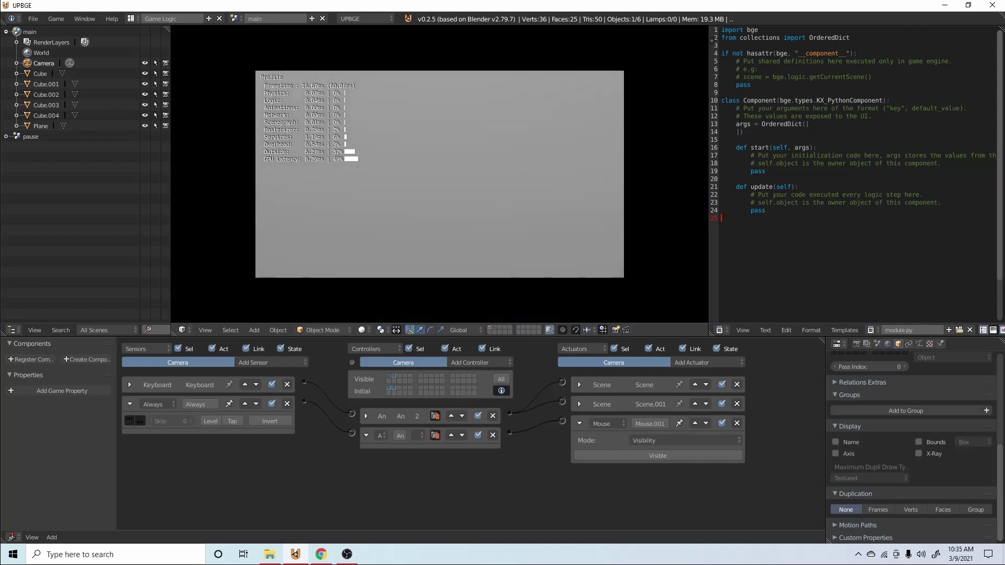
pyautogui.press('p')
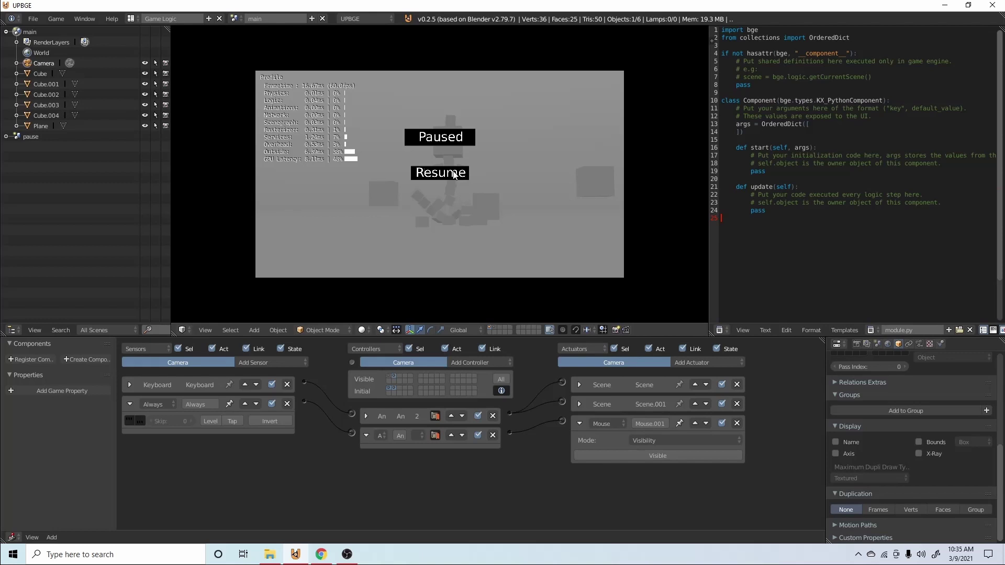
pyautogui.click(422, 177)
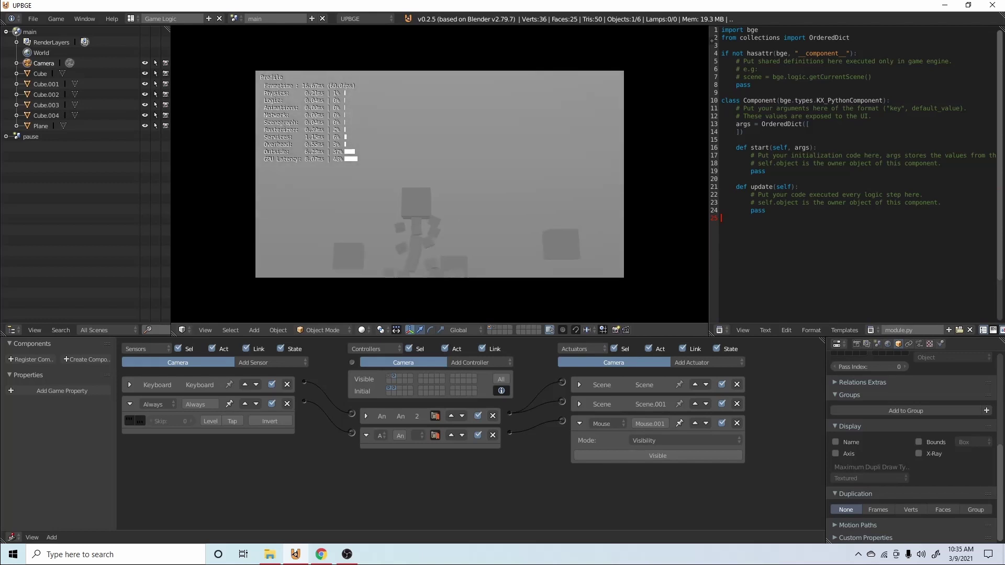